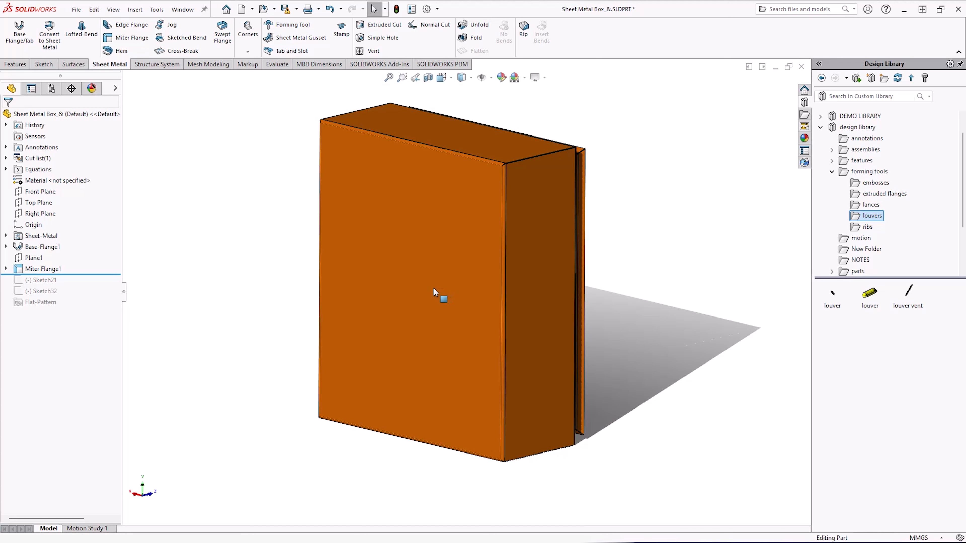
# Examine the box model and open the forming tools folder in the Design Library.
pyautogui.scroll(-1, 230, 224)
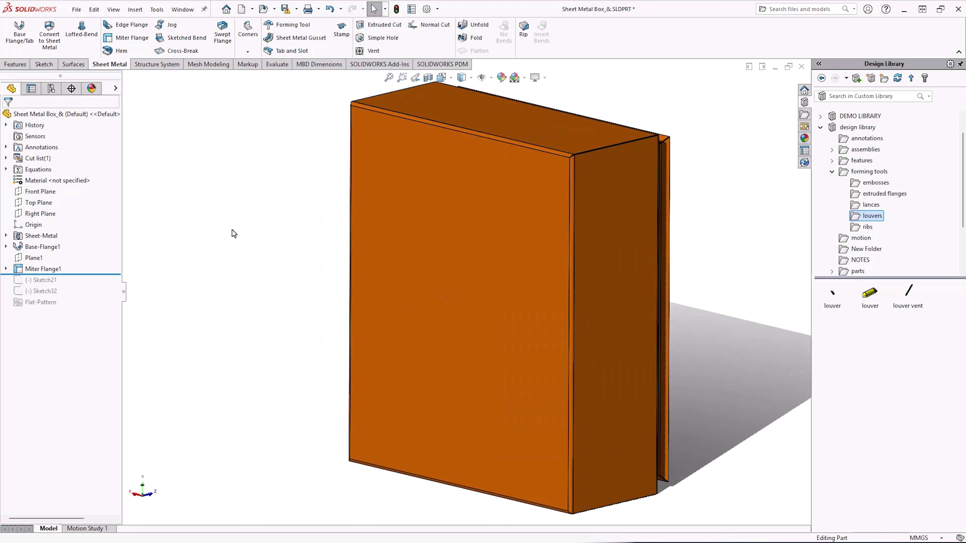
pyautogui.scroll(1, 234, 236)
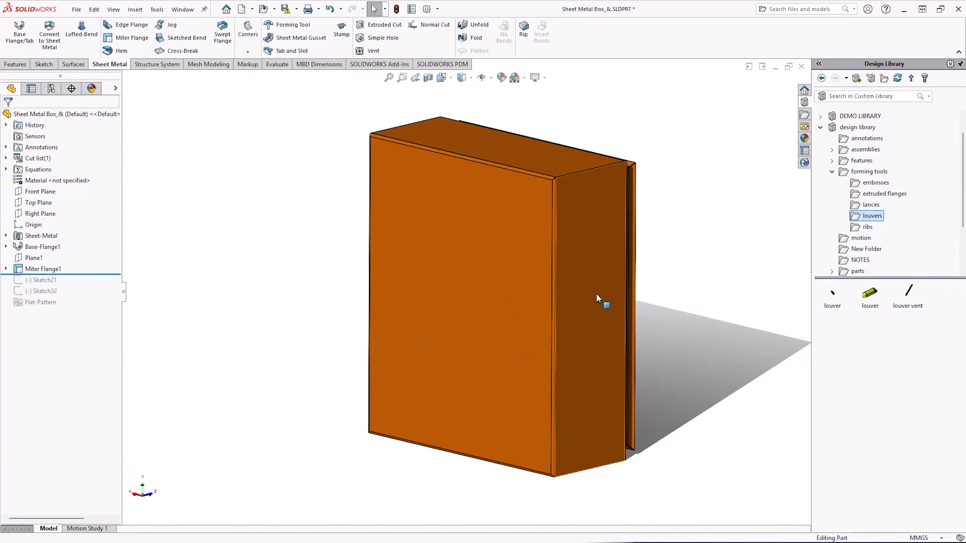
pyautogui.moveTo(593, 300)
pyautogui.mouseDown(button='middle')
pyautogui.moveTo(613, 283)
pyautogui.moveTo(595, 280)
pyautogui.moveTo(600, 288)
pyautogui.mouseUp(button='middle')
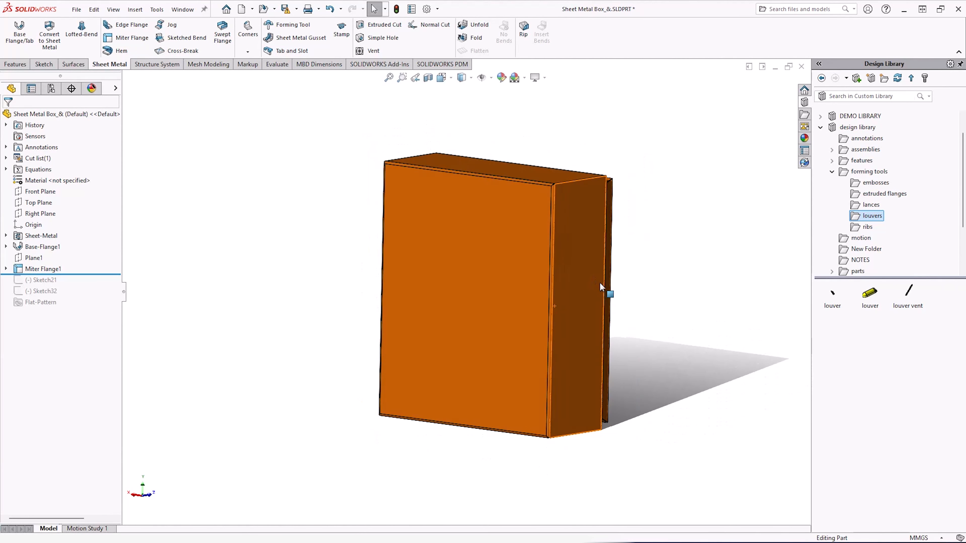
pyautogui.scroll(-2, 605, 288)
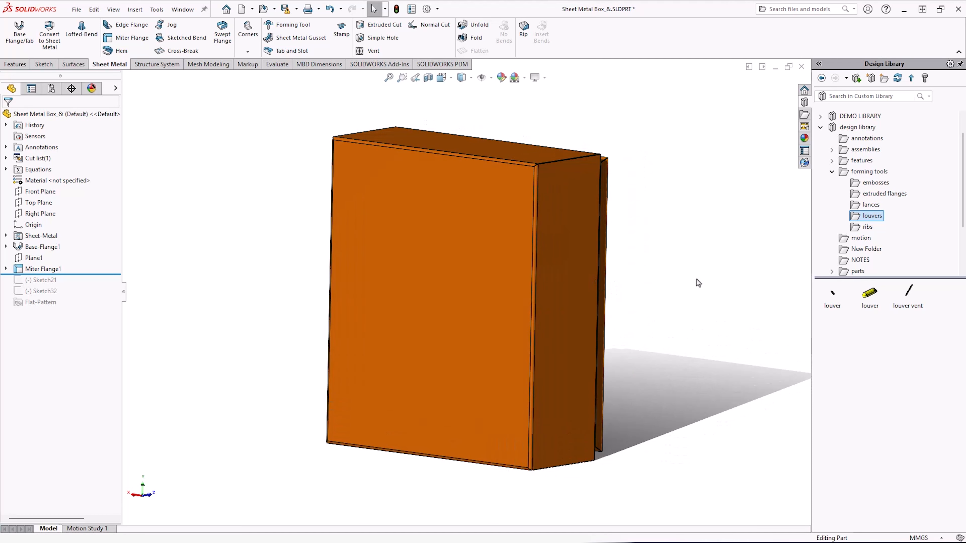
pyautogui.click(832, 172)
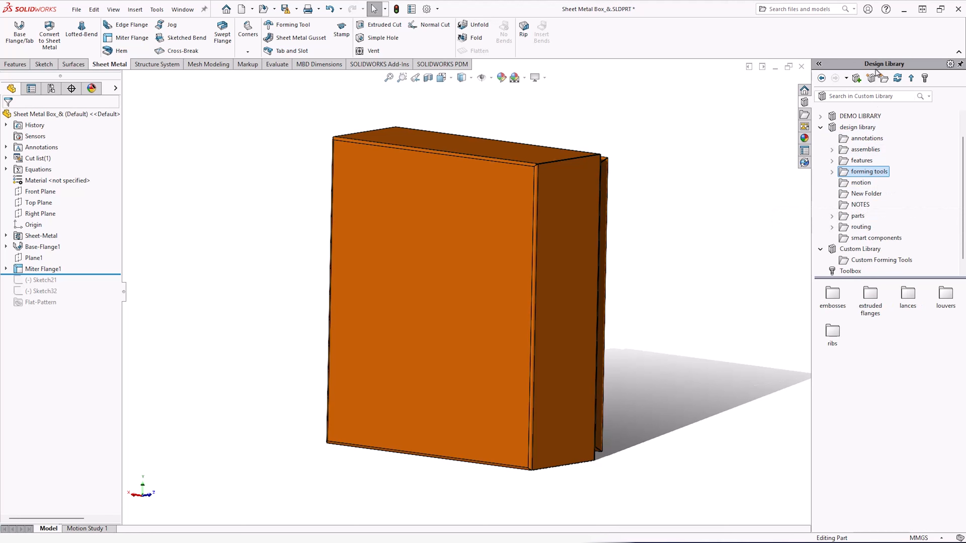
pyautogui.doubleClick(878, 172)
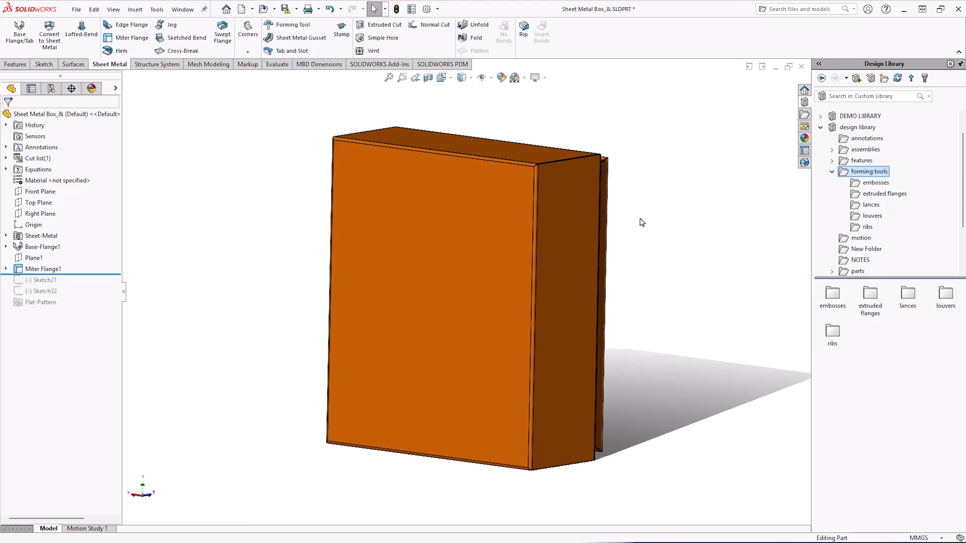
# Move the rollback bar below Sketch21 so the vertical guide line appears on the front face.
pyautogui.moveTo(99, 274)
pyautogui.mouseDown()
pyautogui.moveTo(99, 294)
pyautogui.moveTo(99, 285)
pyautogui.mouseUp()
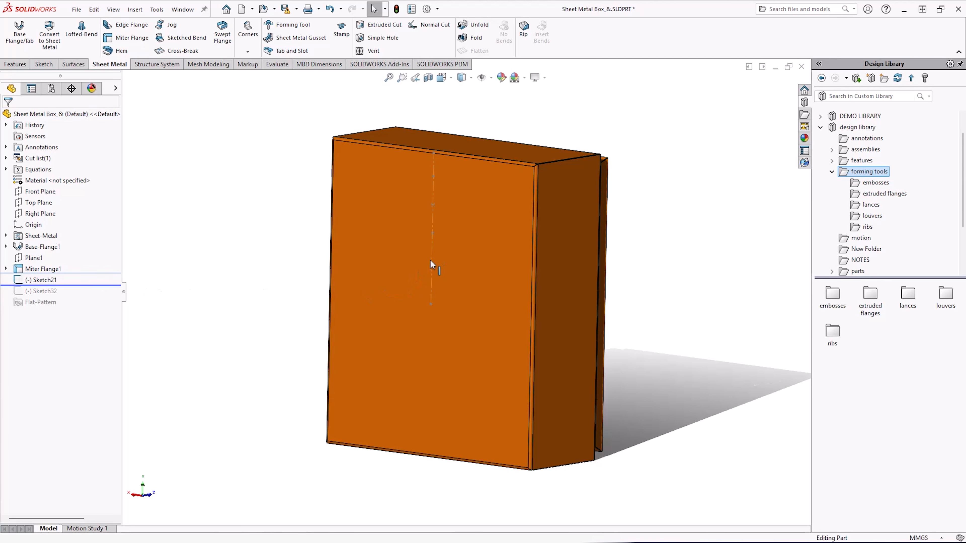
pyautogui.moveTo(431, 260)
pyautogui.mouseDown(button='middle')
pyautogui.moveTo(438, 247)
pyautogui.moveTo(479, 261)
pyautogui.moveTo(468, 257)
pyautogui.mouseUp(button='middle')
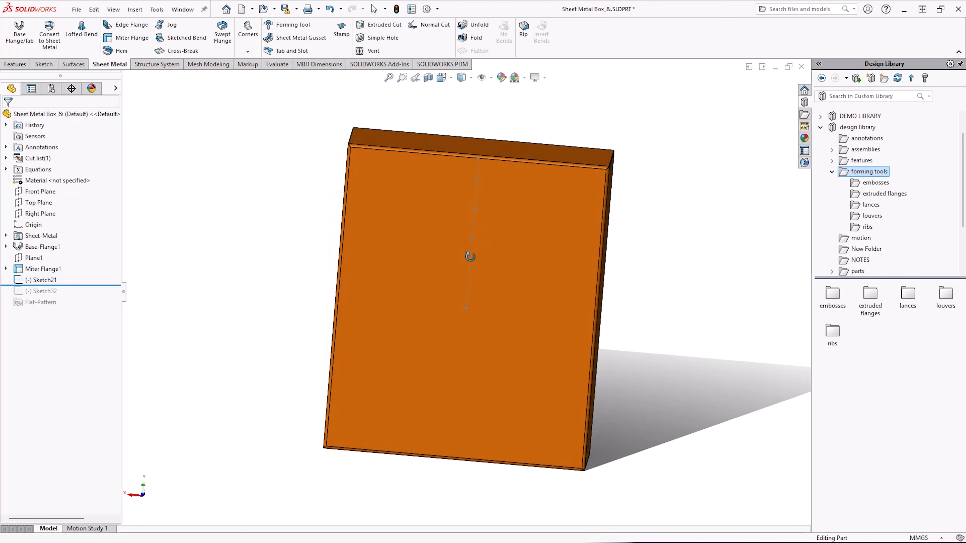
pyautogui.scroll(-5, 531, 259)
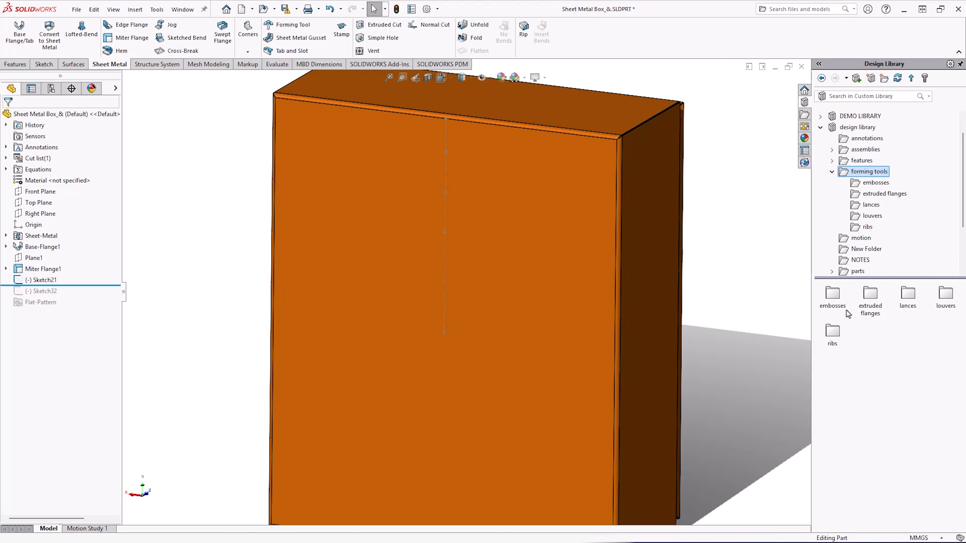
# Place the round flange forming tool from extruded flanges onto the box's front face and flip the tool direction.
pyautogui.click(871, 183)
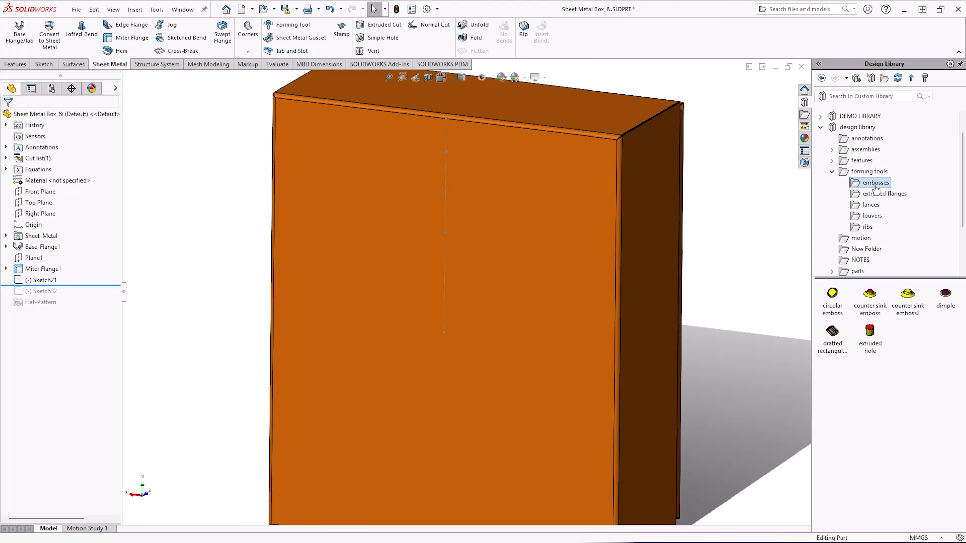
pyautogui.click(882, 194)
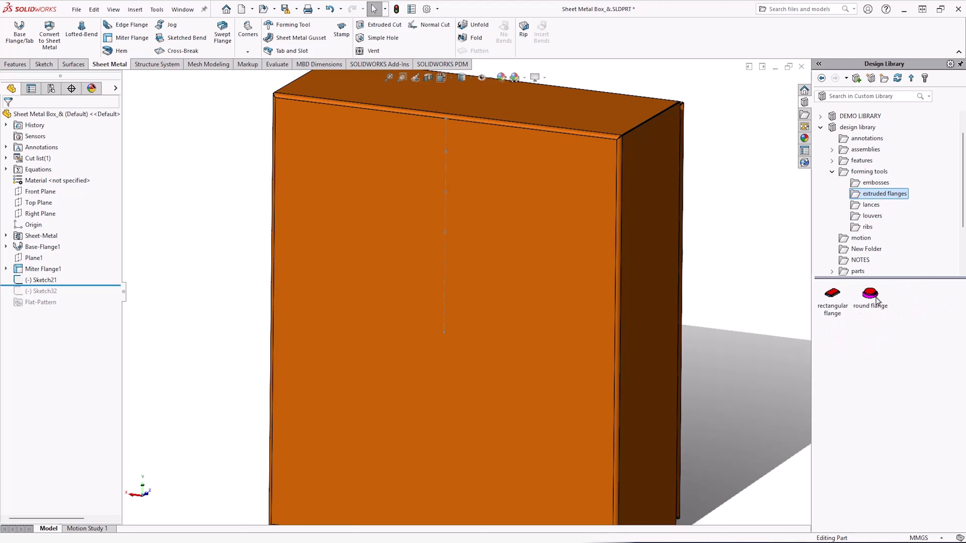
pyautogui.moveTo(870, 293); pyautogui.dragTo(445, 154)
pyautogui.scroll(-10, 439, 173)
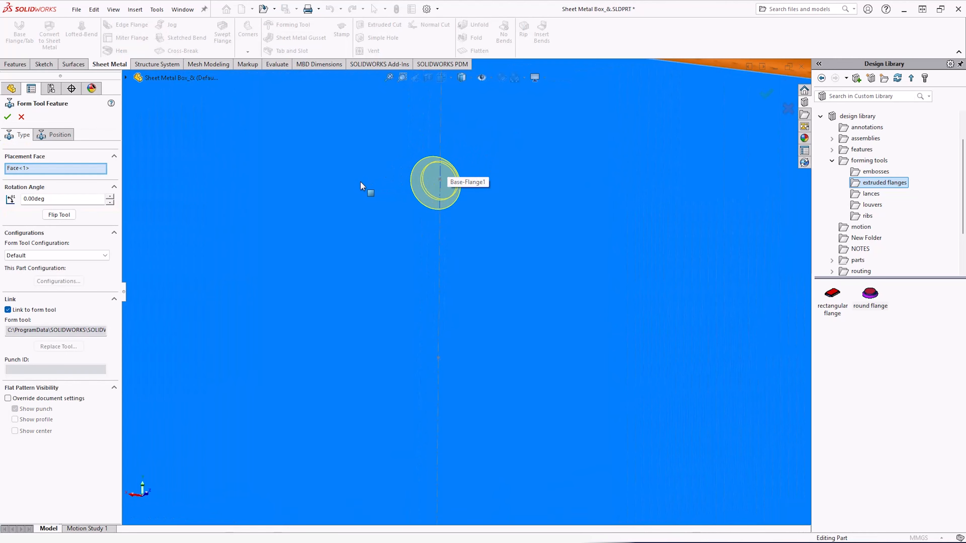
pyautogui.click(59, 214)
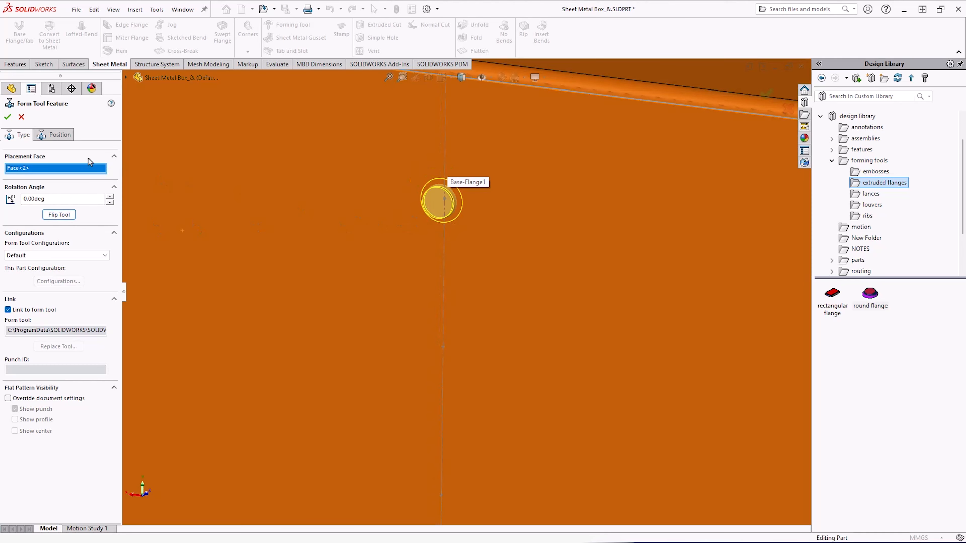
# Add two more round flange instances along the vertical guide line below the first one.
pyautogui.click(57, 134)
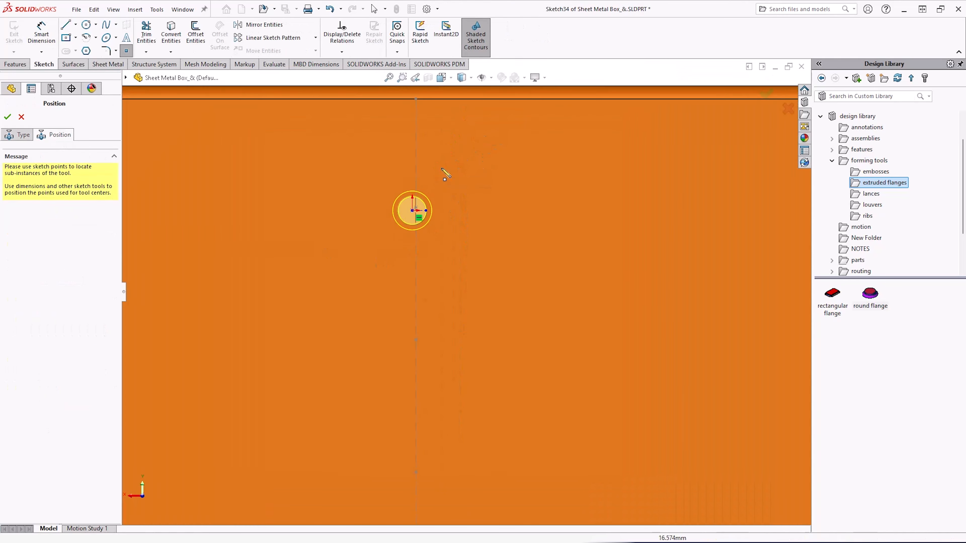
pyautogui.scroll(-3, 445, 176)
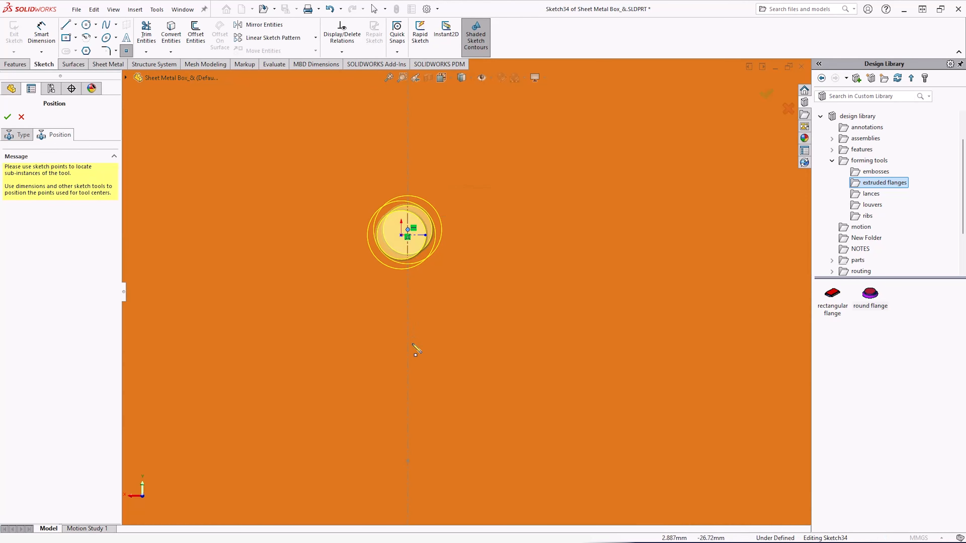
pyautogui.scroll(2, 422, 381)
pyautogui.click(420, 433)
pyautogui.scroll(3, 448, 460)
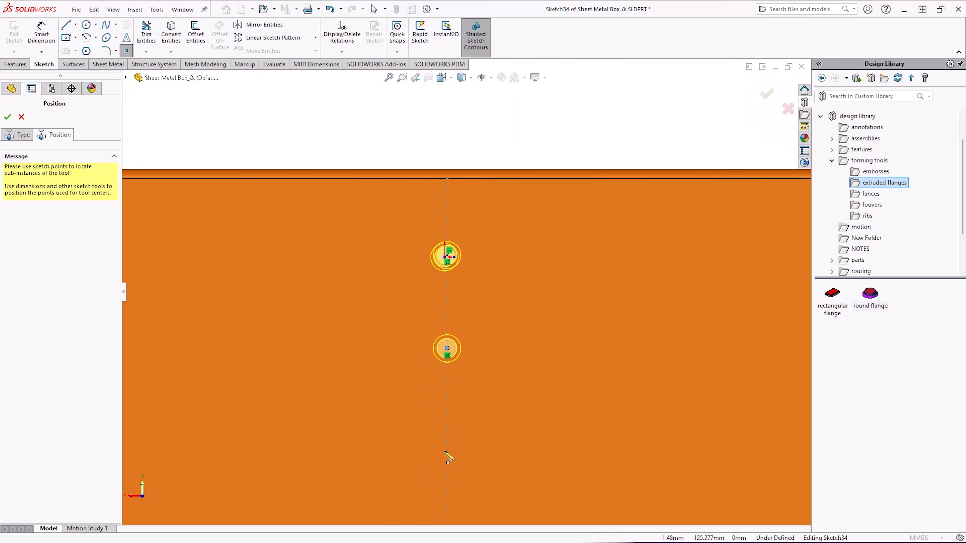
pyautogui.scroll(-3, 448, 459)
pyautogui.click(449, 432)
pyautogui.scroll(3, 472, 320)
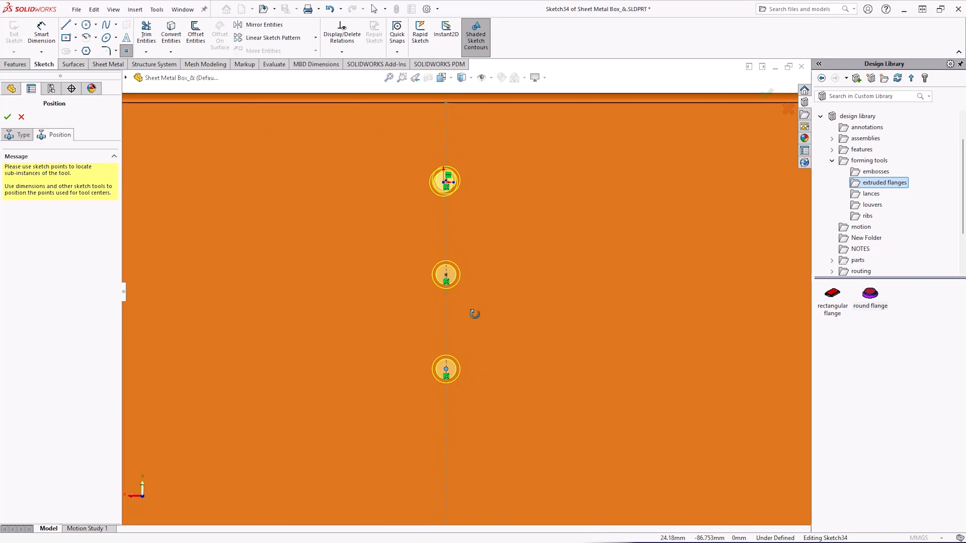
# Make the top round flange point coincident with the vertical guide line in the back view.
pyautogui.moveTo(475, 314)
pyautogui.mouseDown(button='middle')
pyautogui.moveTo(446, 350)
pyautogui.moveTo(457, 339)
pyautogui.mouseUp(button='middle')
pyautogui.scroll(-4, 460, 225)
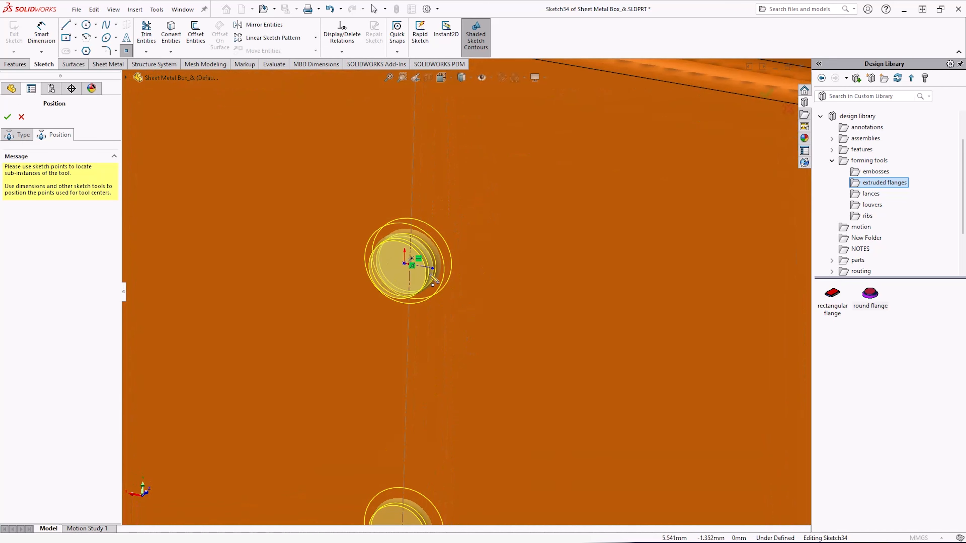
pyautogui.rightClick(432, 279)
pyautogui.click(459, 280)
pyautogui.scroll(2, 460, 280)
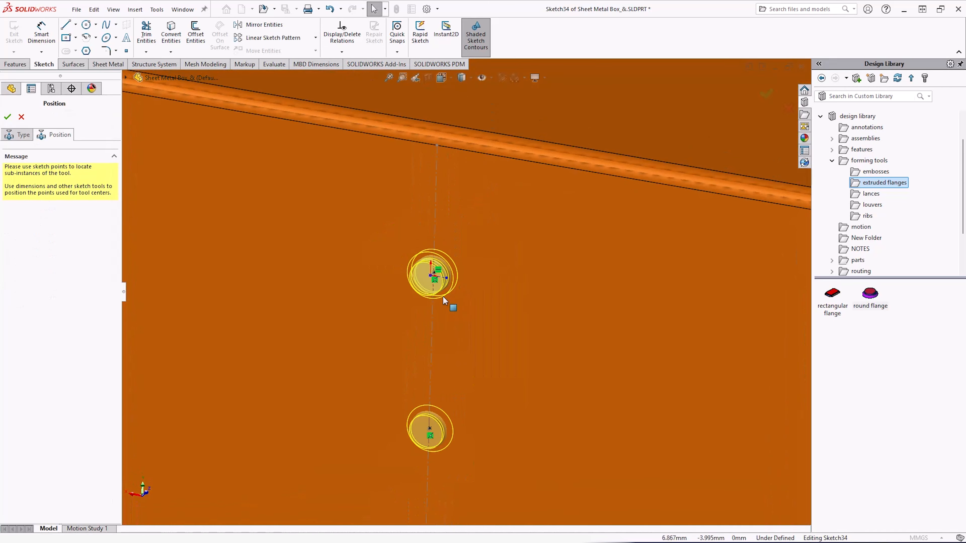
pyautogui.press('space')
pyautogui.click(374, 350)
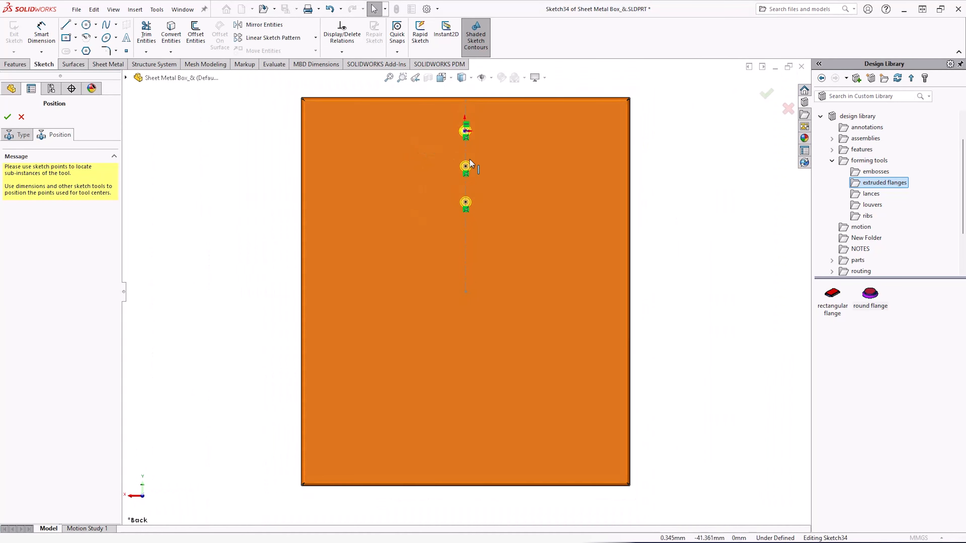
pyautogui.scroll(-5, 467, 160)
pyautogui.click(449, 193)
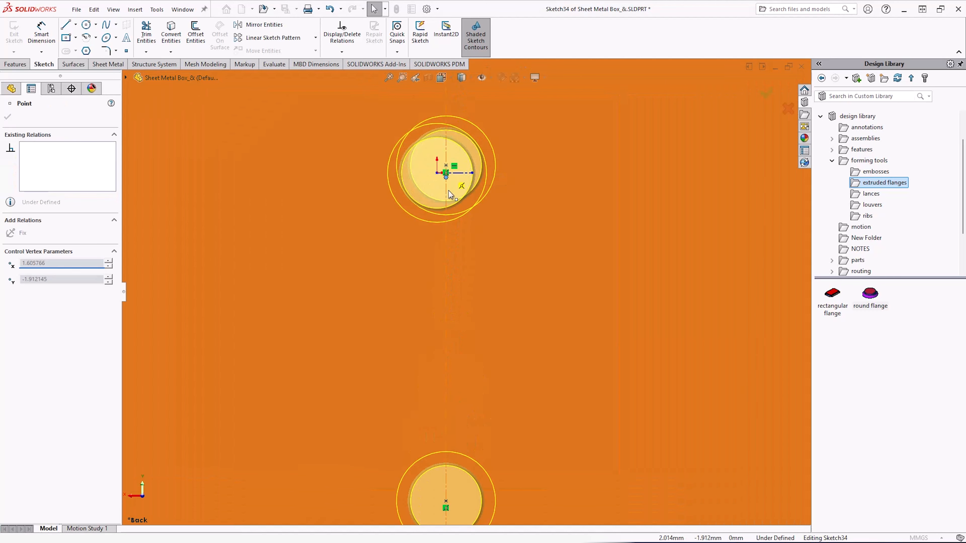
pyautogui.click(453, 229)
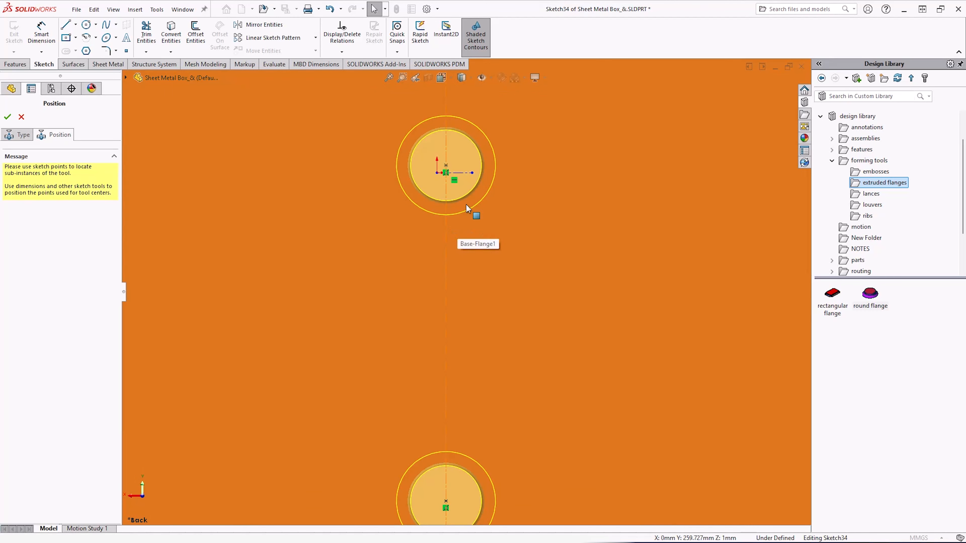
pyautogui.click(446, 166)
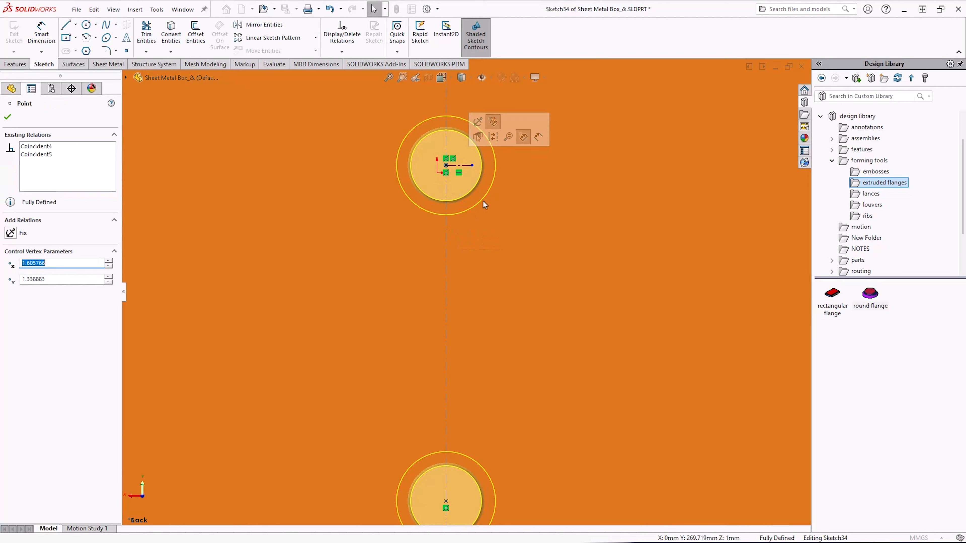
pyautogui.scroll(4, 474, 344)
pyautogui.scroll(4, 480, 355)
pyautogui.moveTo(522, 366); pyautogui.dragTo(490, 399, button='middle')
pyautogui.click(7, 117)
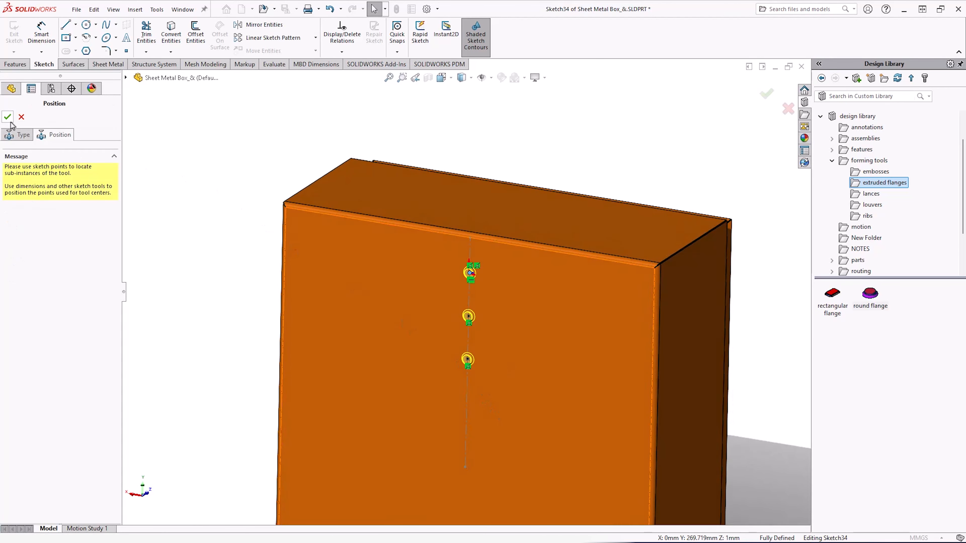
# Confirm the Form Tool feature to create the three round flanges.
pyautogui.scroll(-3, 522, 365)
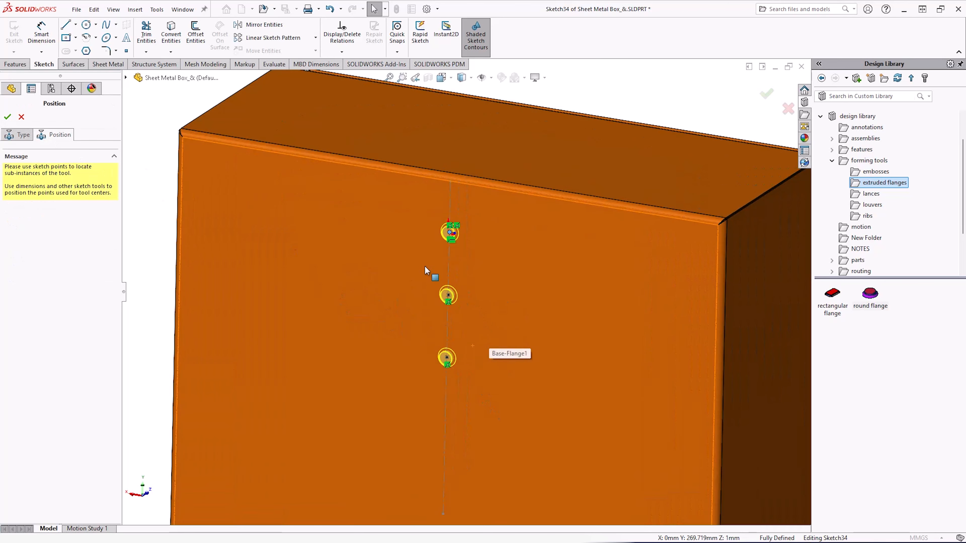
pyautogui.click(12, 135)
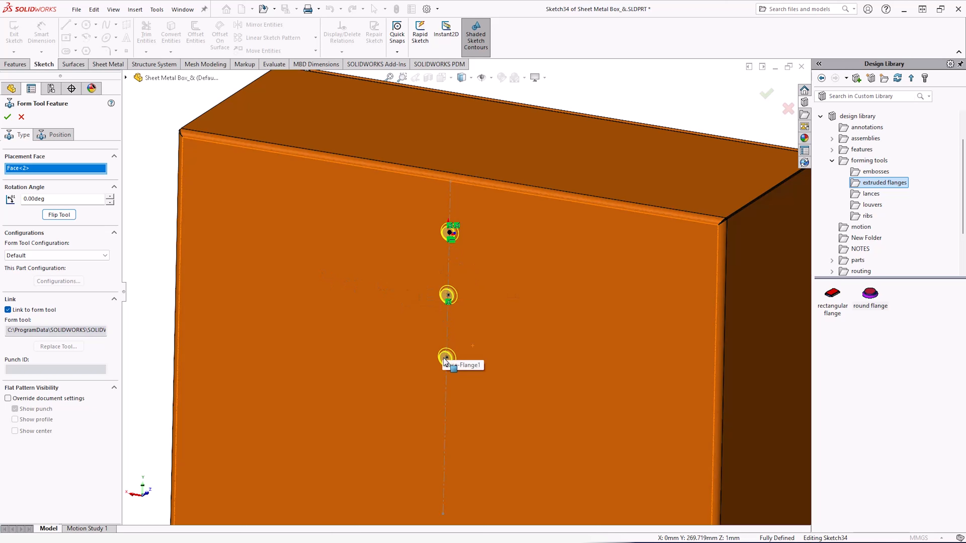
pyautogui.click(6, 120)
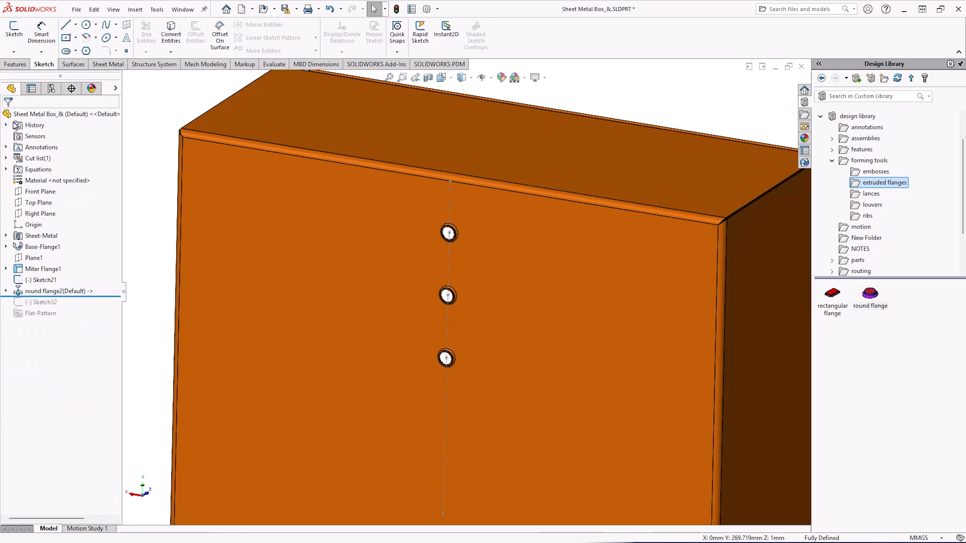
# View the box's front face straight on and place the louver vent forming tool from the louvers folder onto it.
pyautogui.scroll(3, 483, 301)
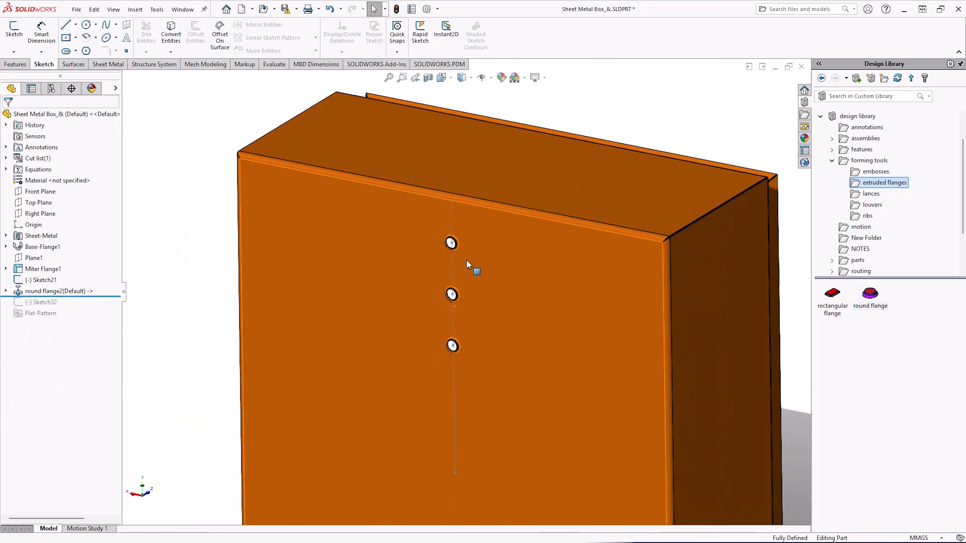
pyautogui.scroll(-8, 454, 263)
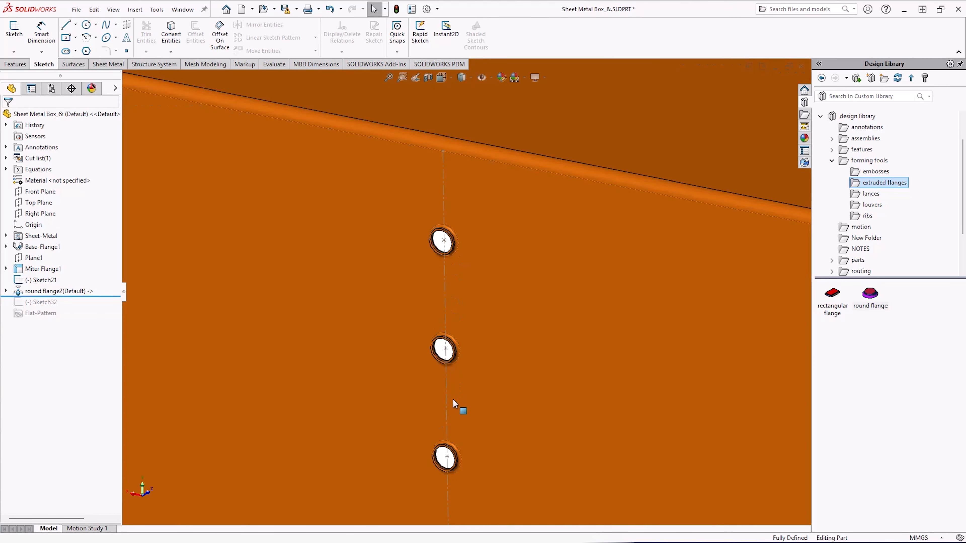
pyautogui.scroll(3, 449, 460)
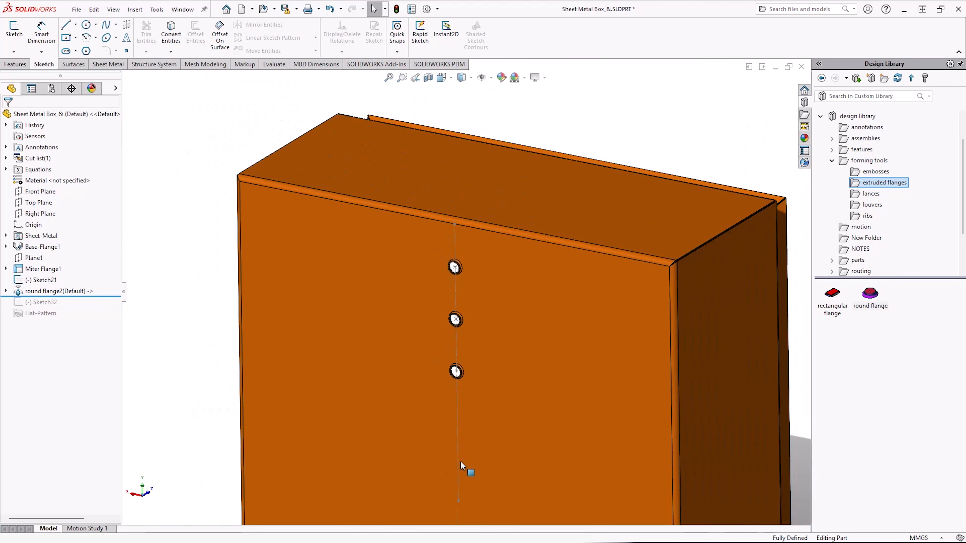
pyautogui.scroll(2, 461, 462)
pyautogui.scroll(-2, 463, 476)
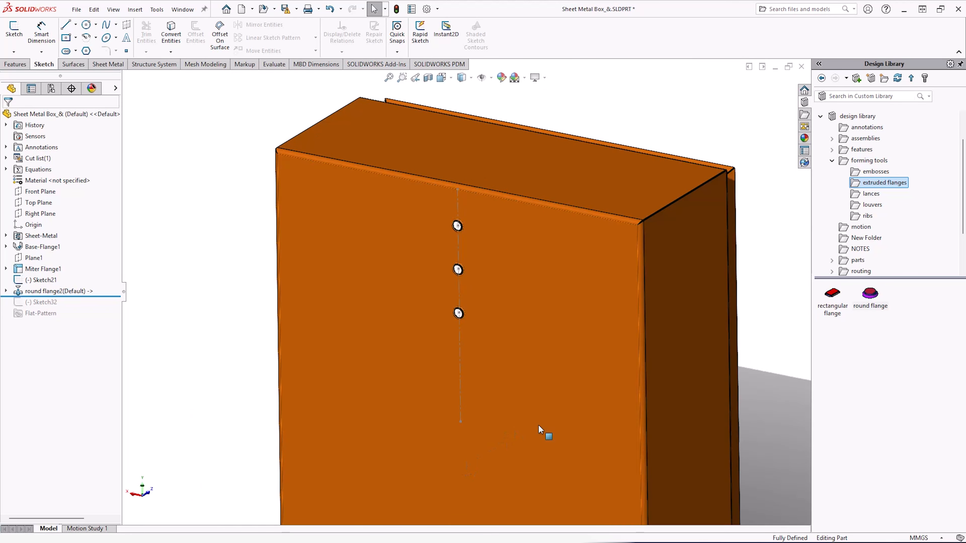
pyautogui.click(537, 411)
pyautogui.click(616, 382)
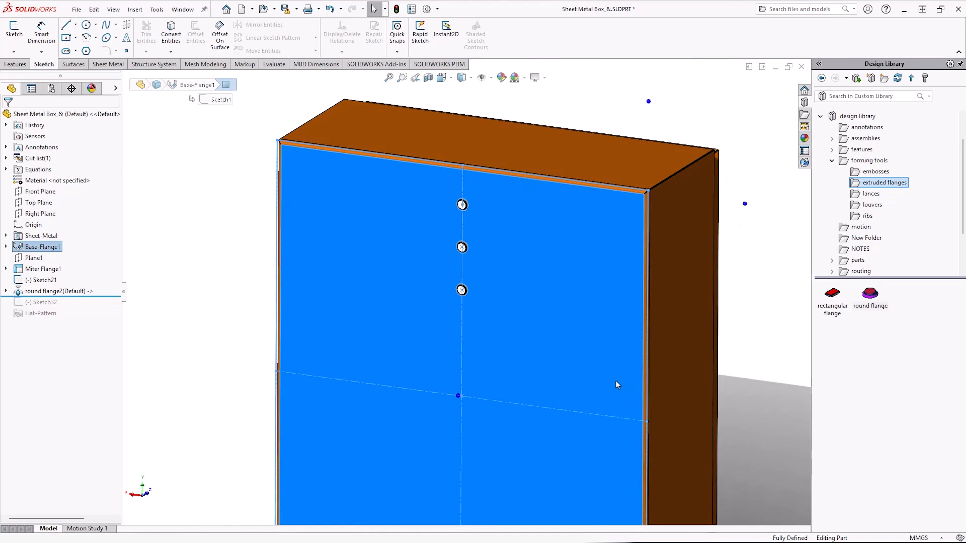
pyautogui.click(204, 282)
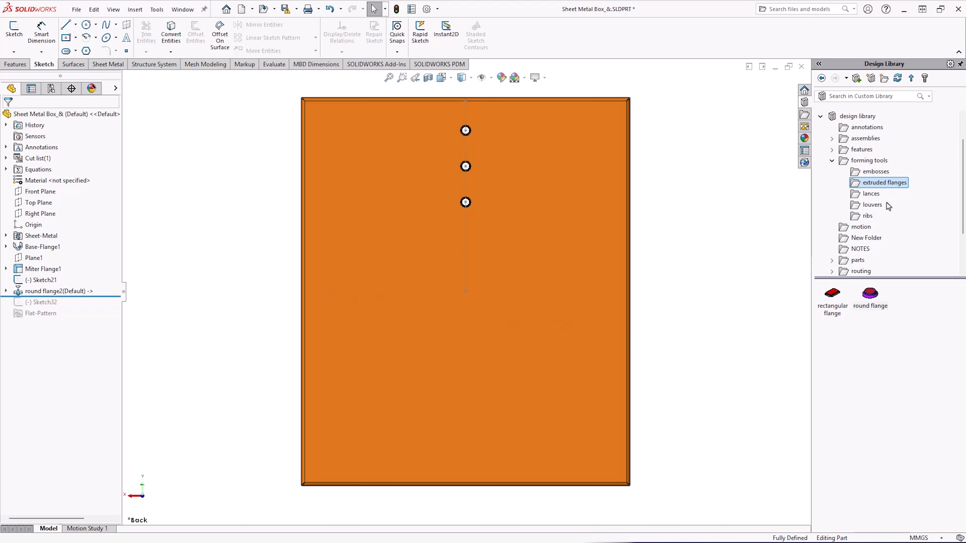
pyautogui.click(875, 206)
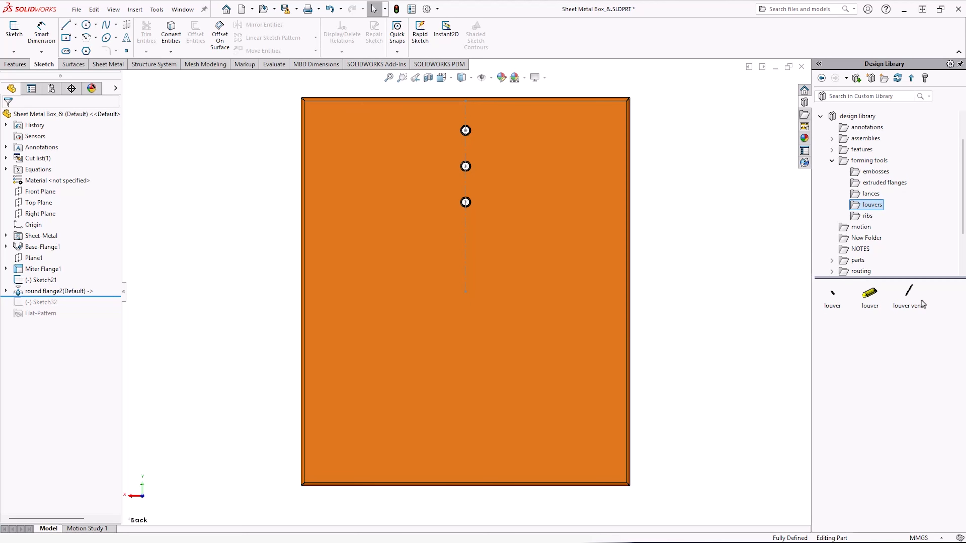
pyautogui.moveTo(911, 295); pyautogui.dragTo(460, 319)
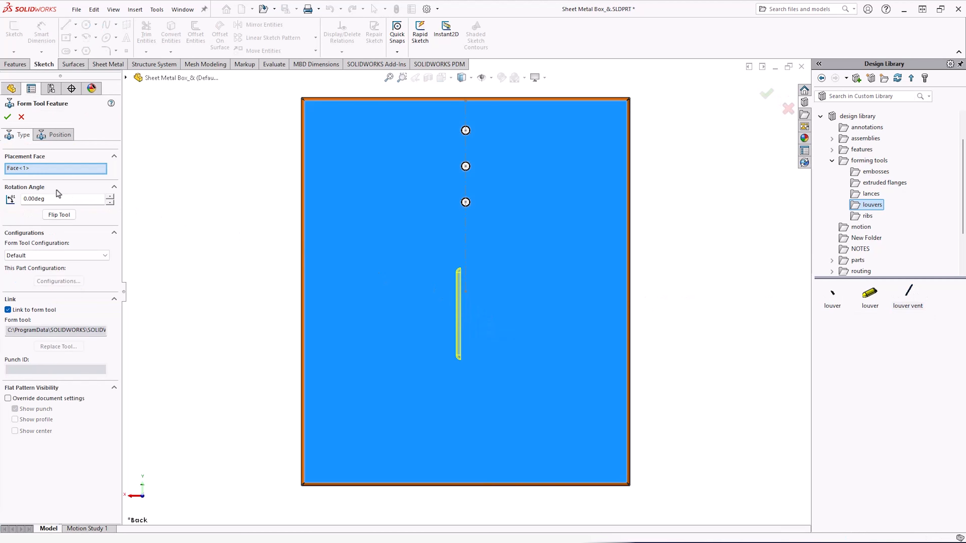
# Set the louver vent's rotation angle to 90 degrees.
pyautogui.moveTo(57, 199); pyautogui.dragTo(24, 201)
pyautogui.press('Return')
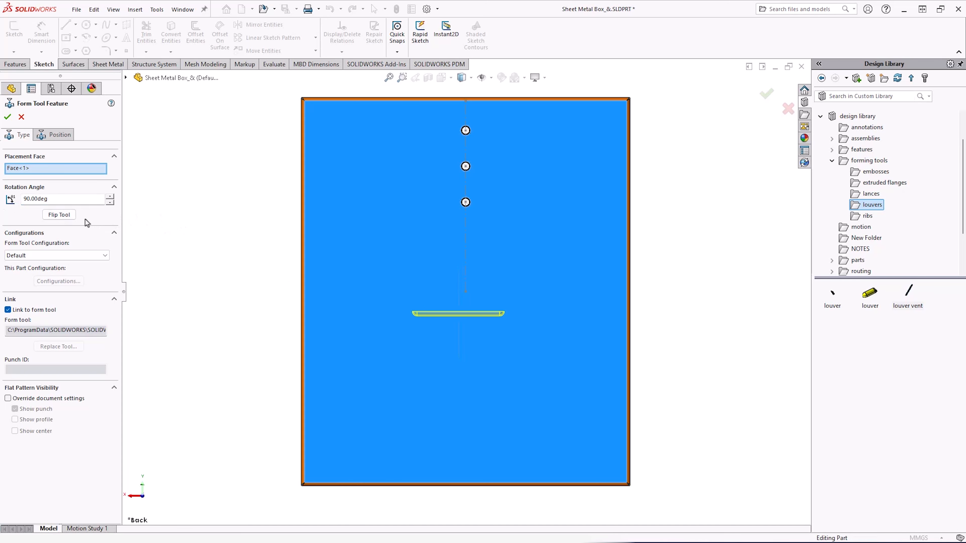
# Switch to positioning and add a second louver point on the vertical guide line above the first.
pyautogui.click(63, 135)
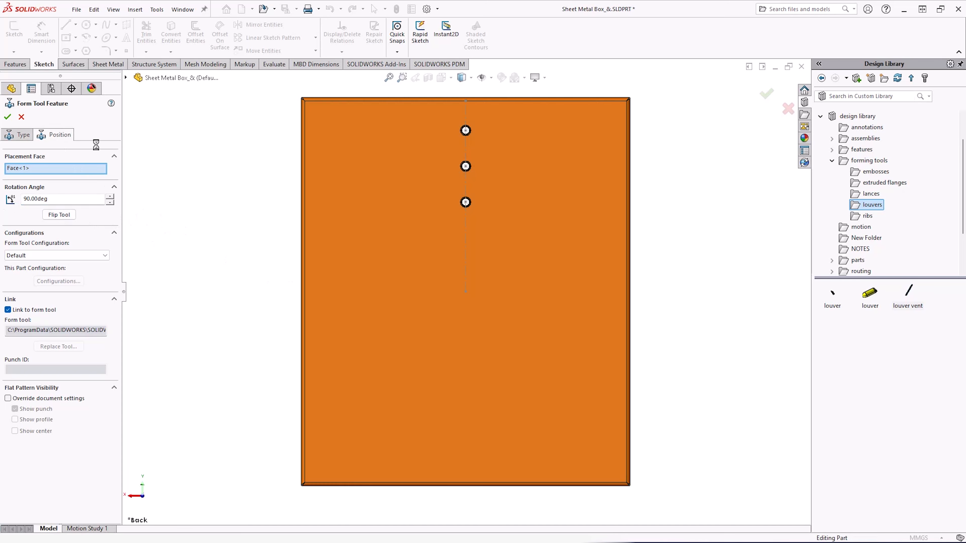
pyautogui.click(466, 291)
pyautogui.click(7, 117)
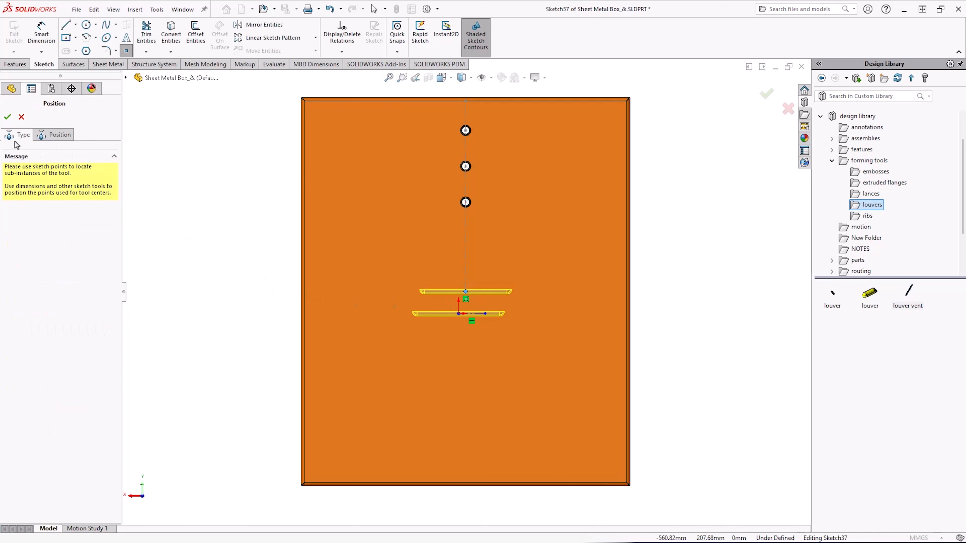
# Make the louver point coincident with the vertical guide line and confirm the Form Tool feature.
pyautogui.scroll(-4, 490, 334)
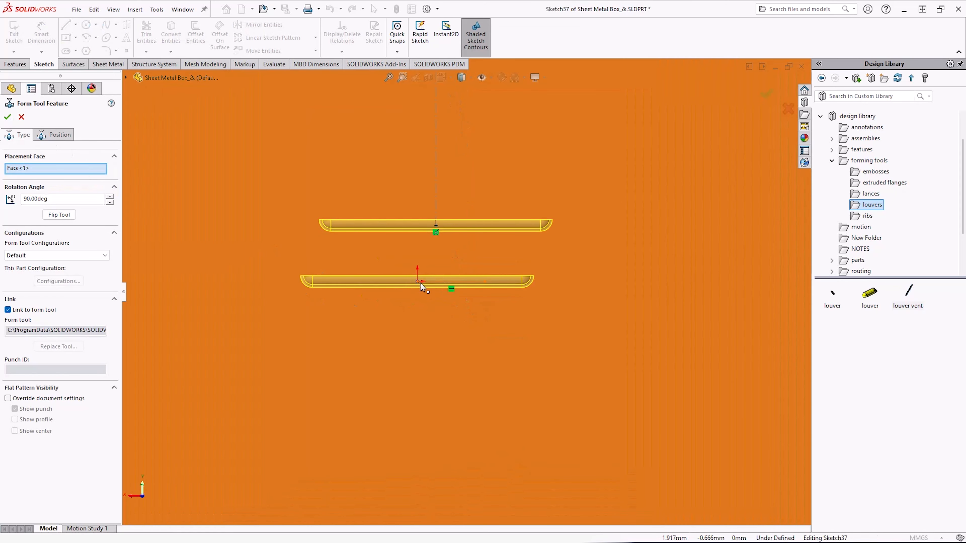
pyautogui.click(453, 283)
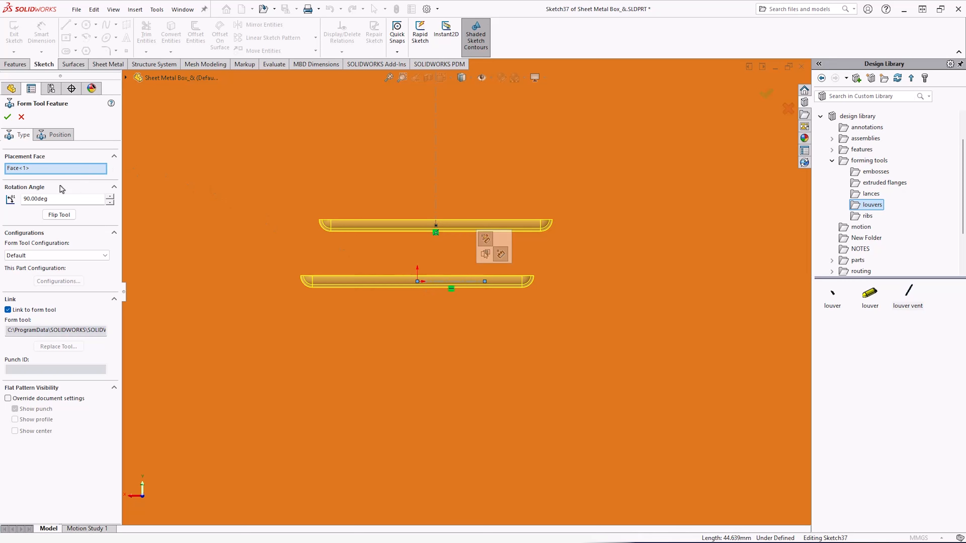
pyautogui.click(436, 247)
pyautogui.scroll(4, 424, 290)
pyautogui.scroll(-4, 459, 248)
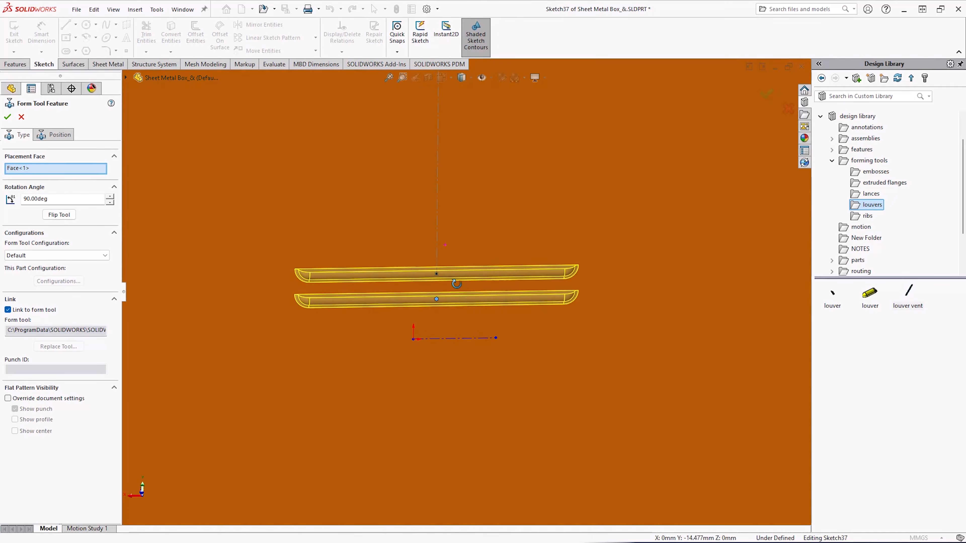
pyautogui.moveTo(450, 242); pyautogui.dragTo(410, 230, button='middle')
pyautogui.click(7, 117)
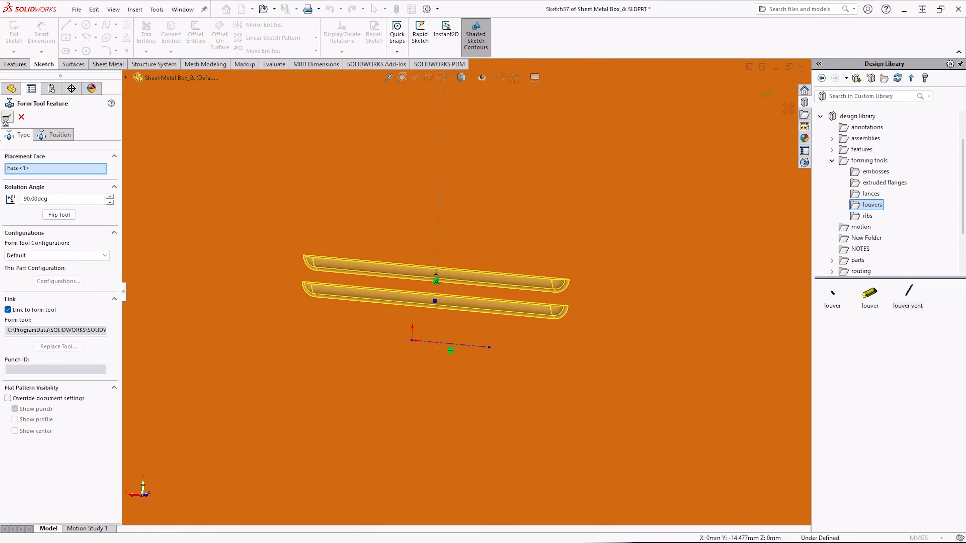
# Edit the louver vent feature and flip the tool direction twice.
pyautogui.scroll(1, 414, 317)
pyautogui.moveTo(415, 318)
pyautogui.mouseDown(button='middle')
pyautogui.moveTo(412, 371)
pyautogui.moveTo(414, 306)
pyautogui.mouseUp(button='middle')
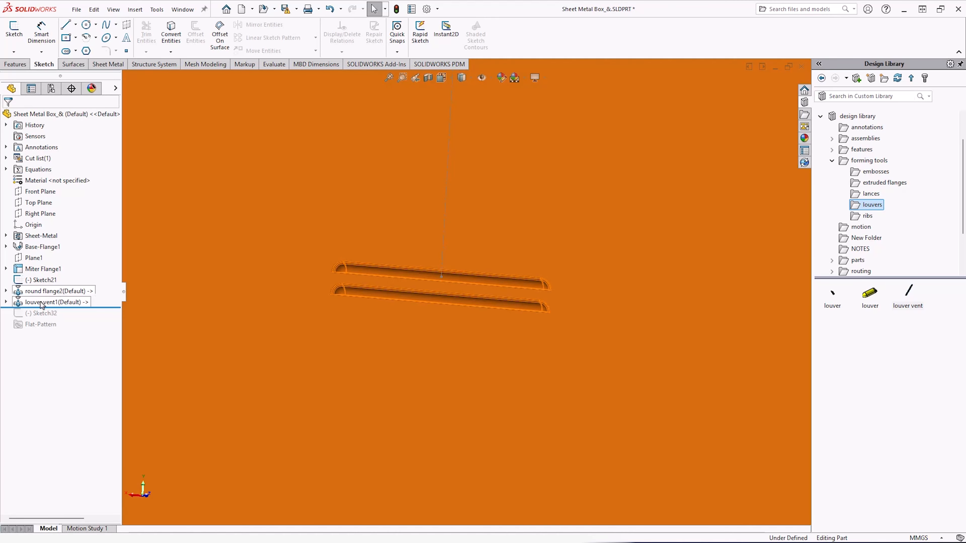
pyautogui.rightClick(41, 304)
pyautogui.click(48, 253)
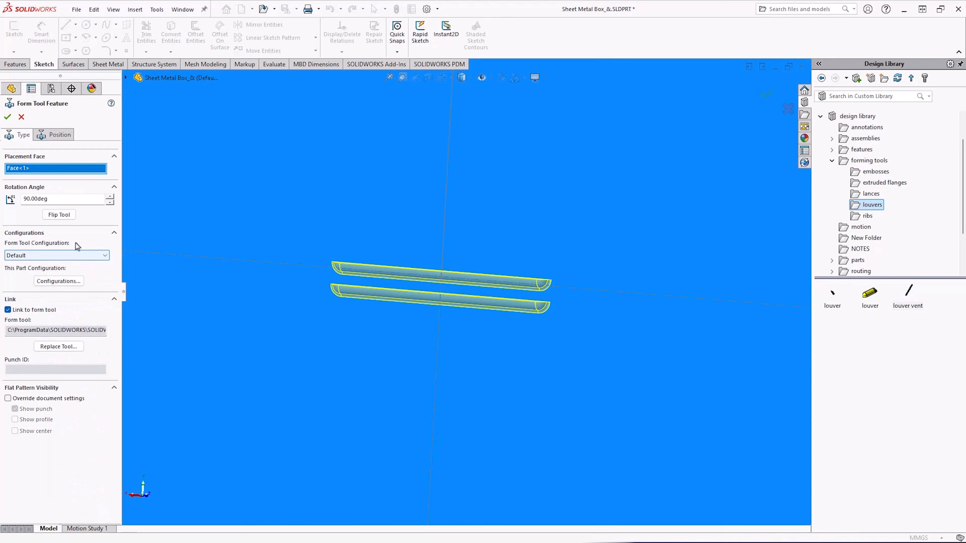
pyautogui.click(67, 215)
pyautogui.click(67, 215)
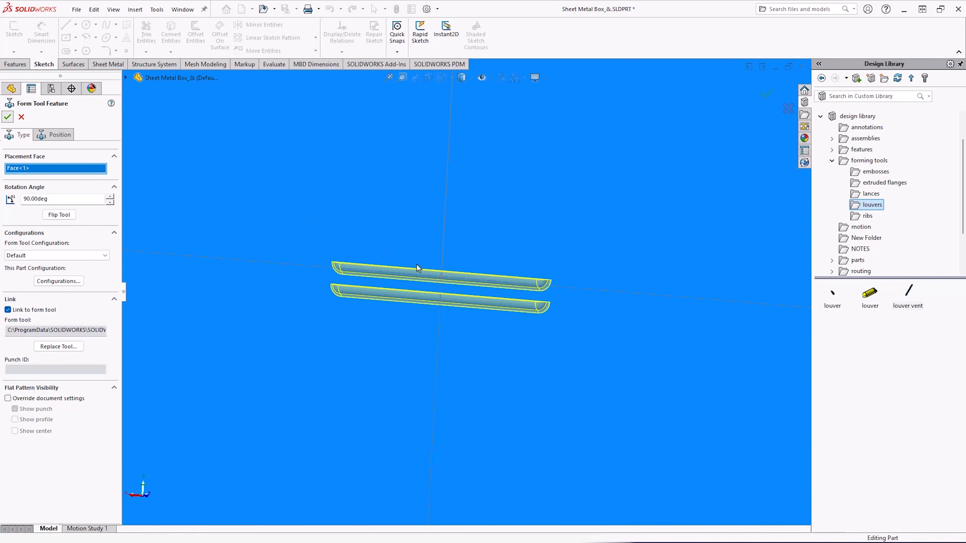
pyautogui.scroll(1, 428, 271)
pyautogui.moveTo(428, 271); pyautogui.dragTo(416, 297, button='middle')
pyautogui.press('f')
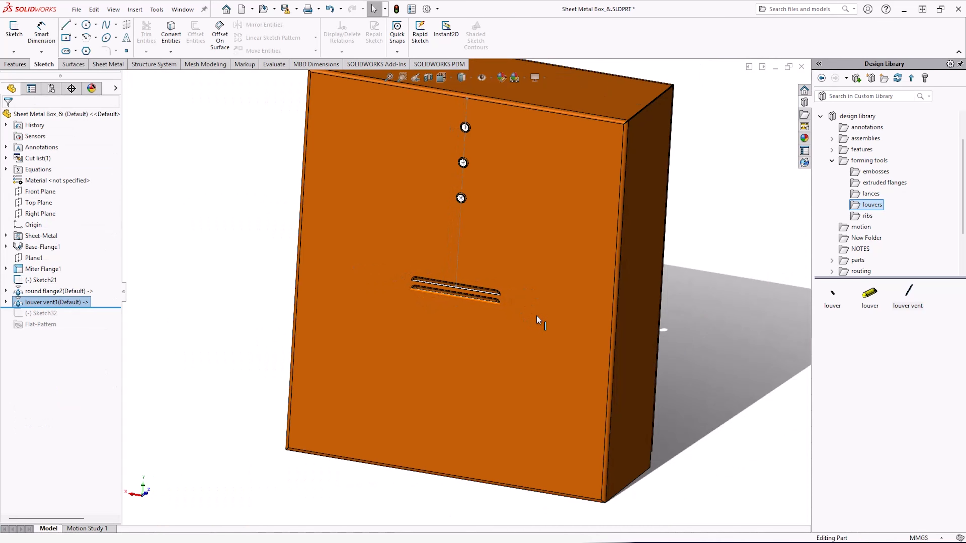
# Edit the louver vent feature again, flip the tool direction and confirm.
pyautogui.rightClick(76, 302)
pyautogui.click(88, 254)
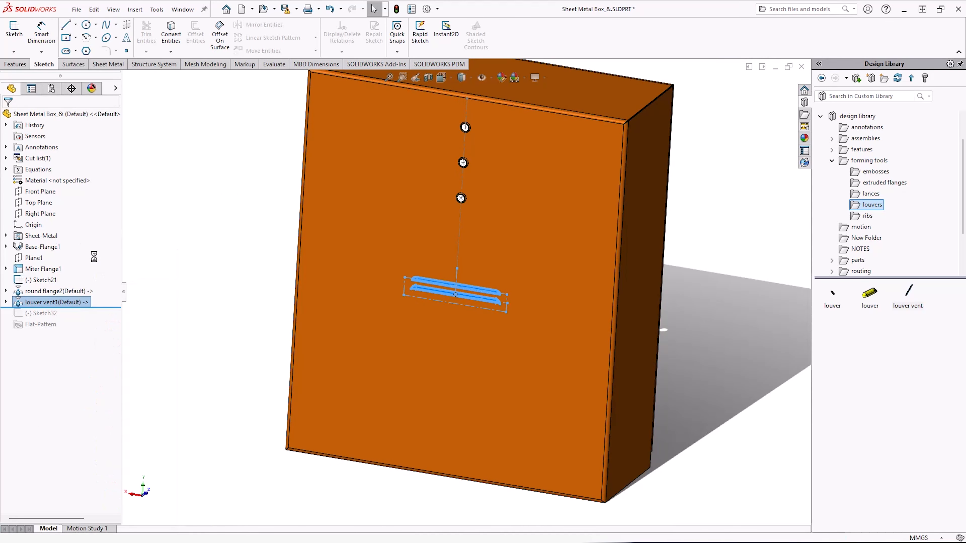
pyautogui.click(74, 215)
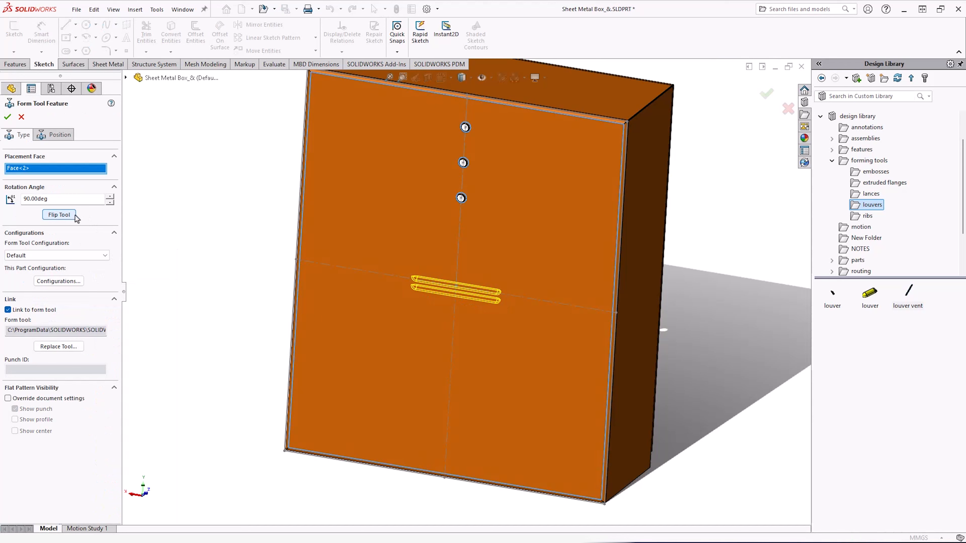
pyautogui.click(7, 116)
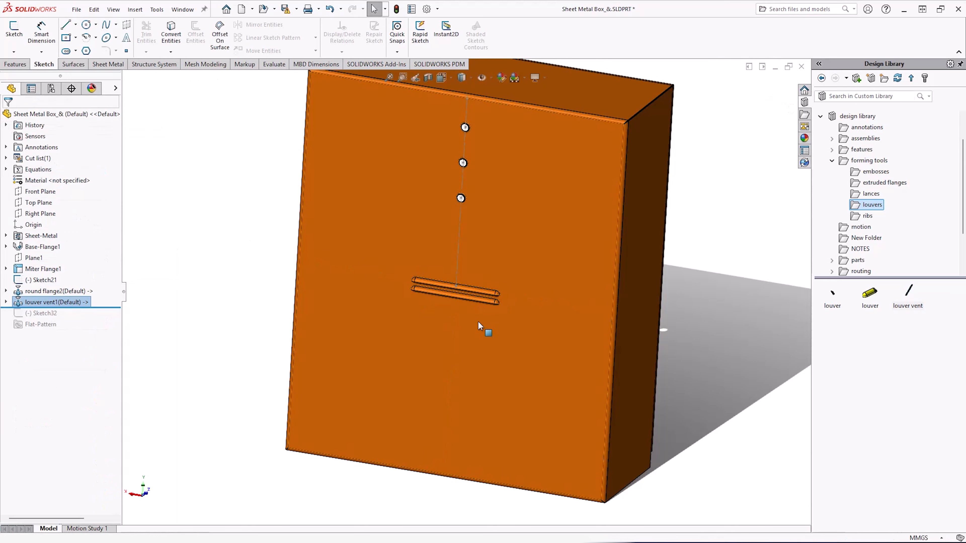
# Linearly pattern the louver vent downward along the vertical guide line at 30 mm spacing with fewer instances.
pyautogui.scroll(-5, 483, 329)
pyautogui.moveTo(447, 237); pyautogui.dragTo(421, 319, button='middle')
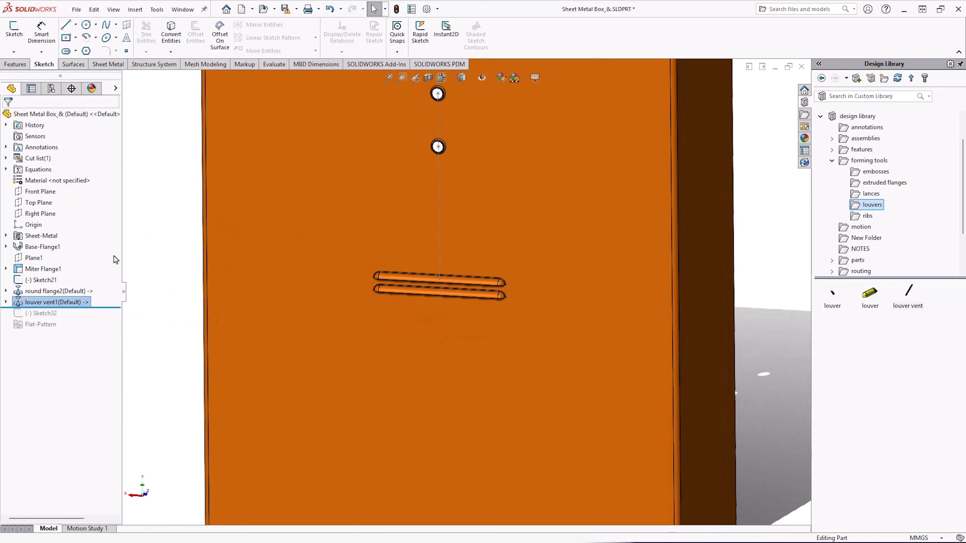
pyautogui.click(14, 65)
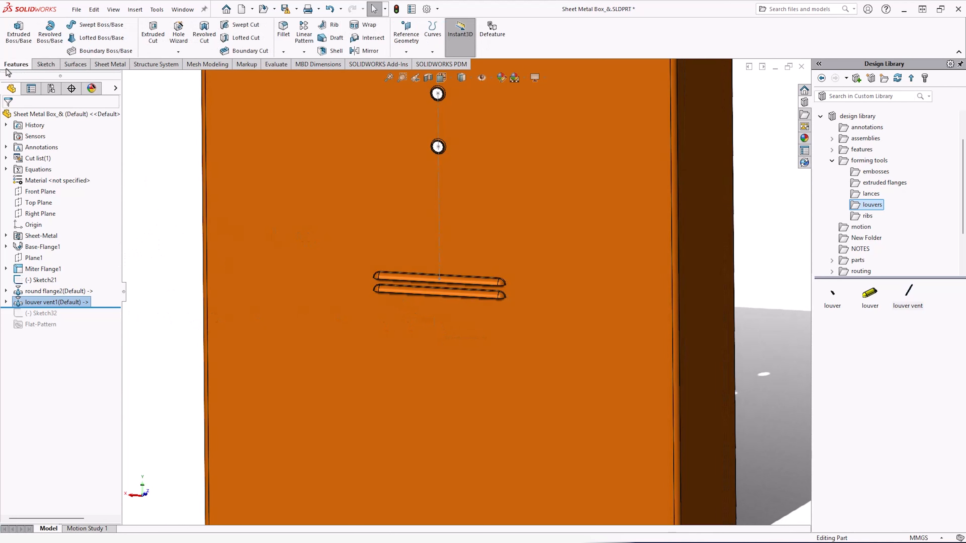
pyautogui.click(304, 52)
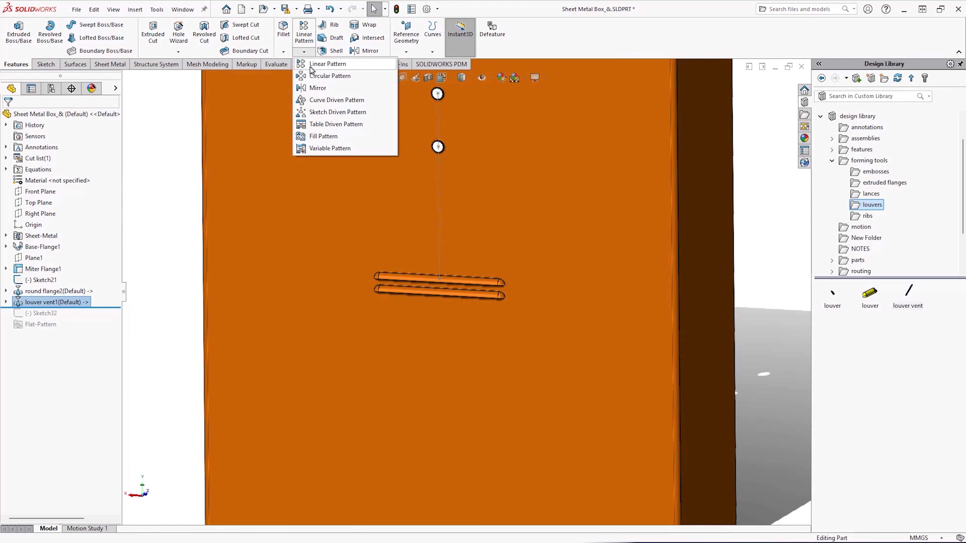
pyautogui.click(326, 64)
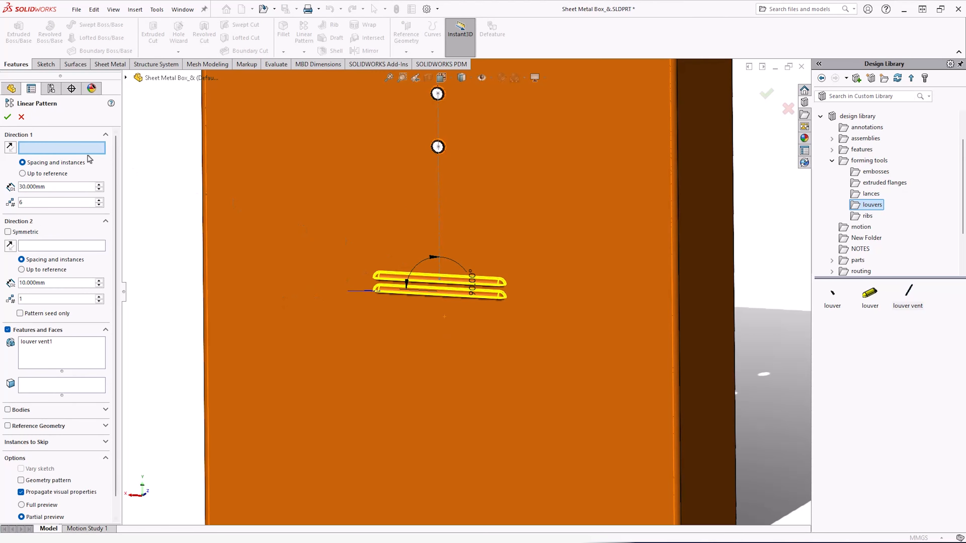
pyautogui.click(440, 196)
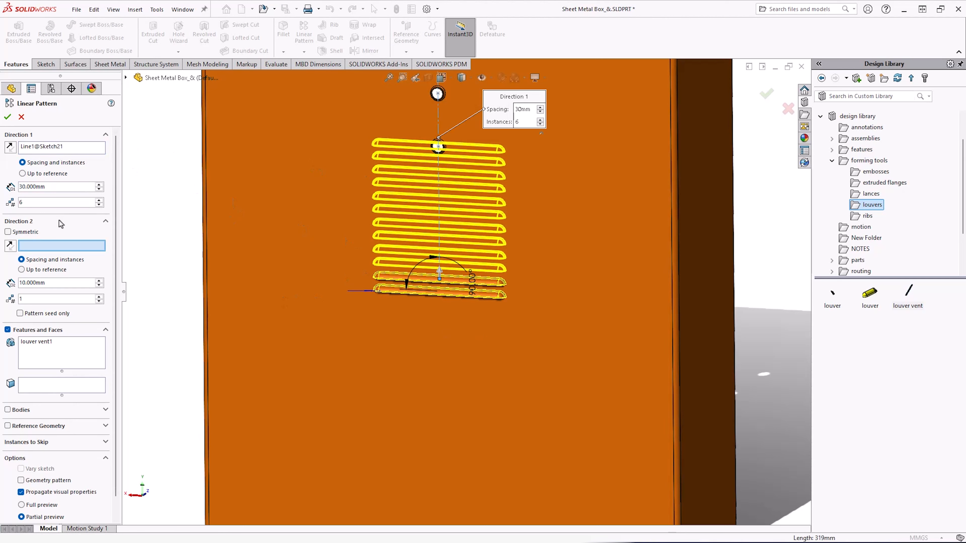
pyautogui.click(10, 151)
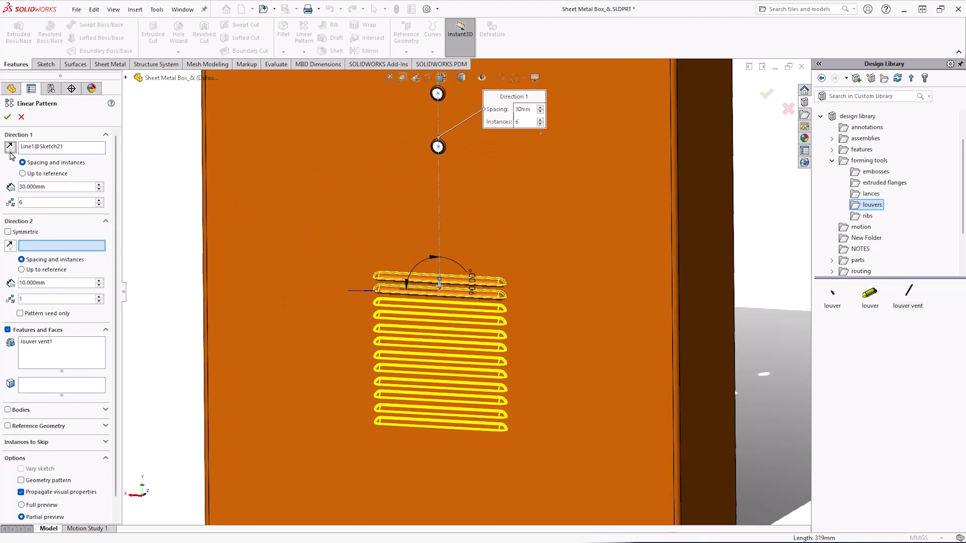
pyautogui.click(98, 205)
pyautogui.click(99, 205)
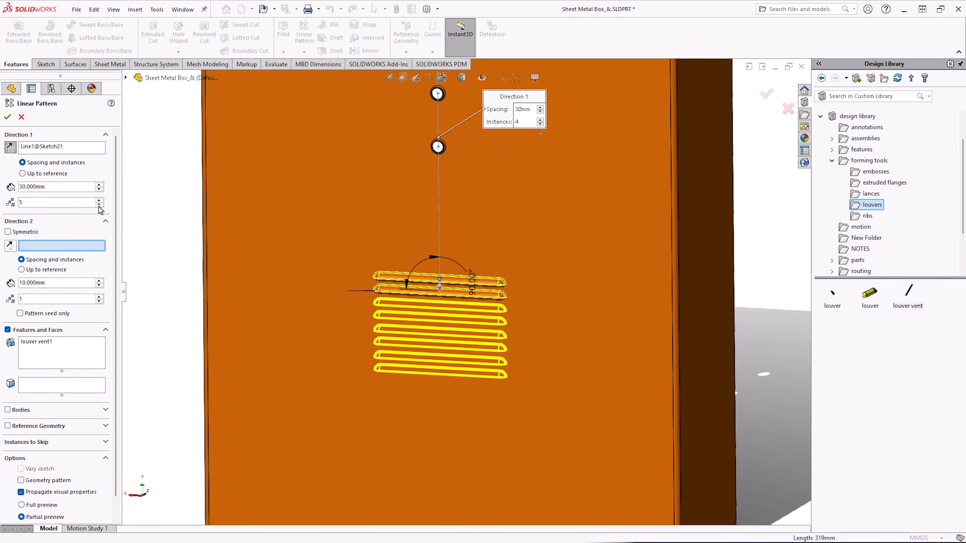
pyautogui.click(7, 117)
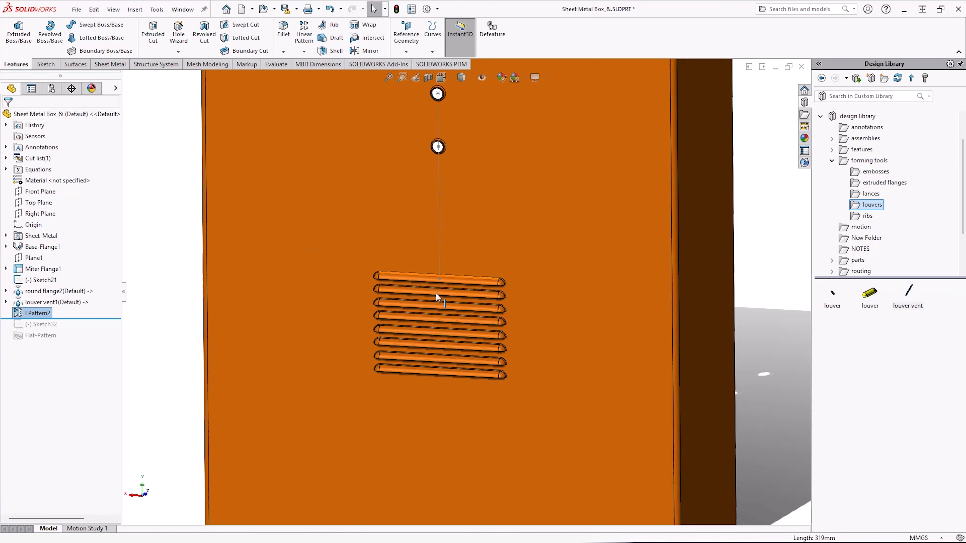
# Orbit and zoom around the box to inspect the round flanges and louver pattern.
pyautogui.scroll(2, 400, 330)
pyautogui.scroll(2, 400, 330)
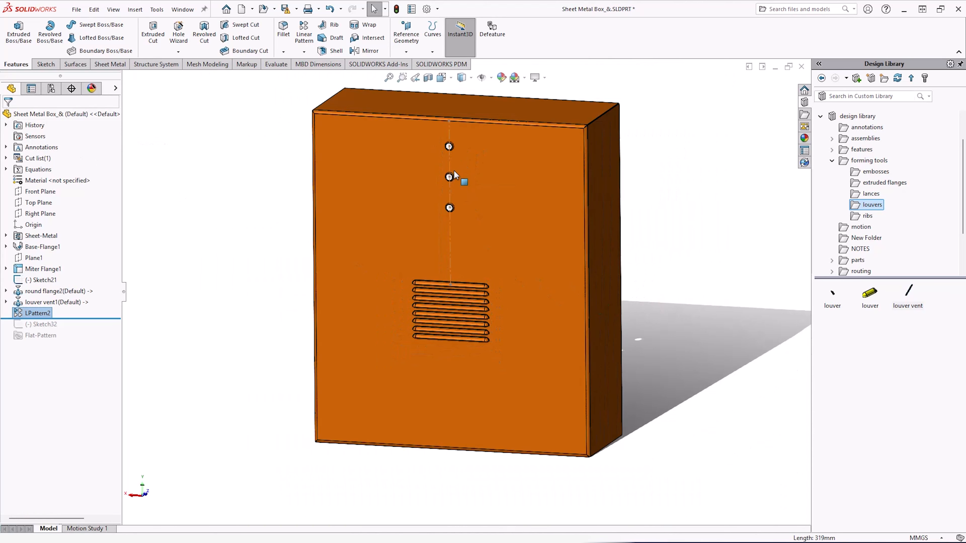
pyautogui.scroll(-1, 454, 170)
pyautogui.moveTo(454, 170); pyautogui.dragTo(436, 134, button='middle')
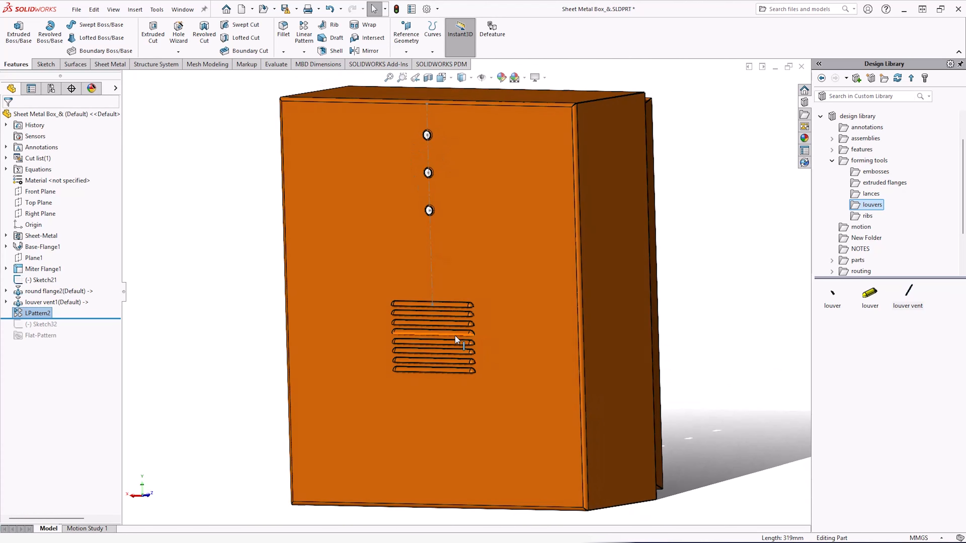
pyautogui.scroll(-5, 455, 339)
pyautogui.moveTo(455, 338); pyautogui.dragTo(455, 366, button='middle')
pyautogui.scroll(5, 455, 366)
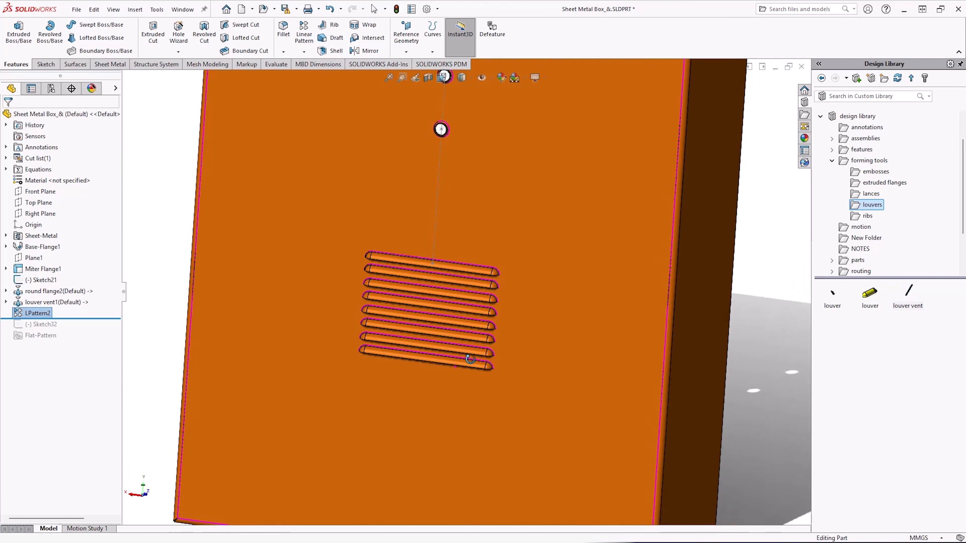
pyautogui.moveTo(648, 332); pyautogui.dragTo(578, 268, button='middle')
pyautogui.moveTo(322, 201); pyautogui.dragTo(362, 210, button='middle')
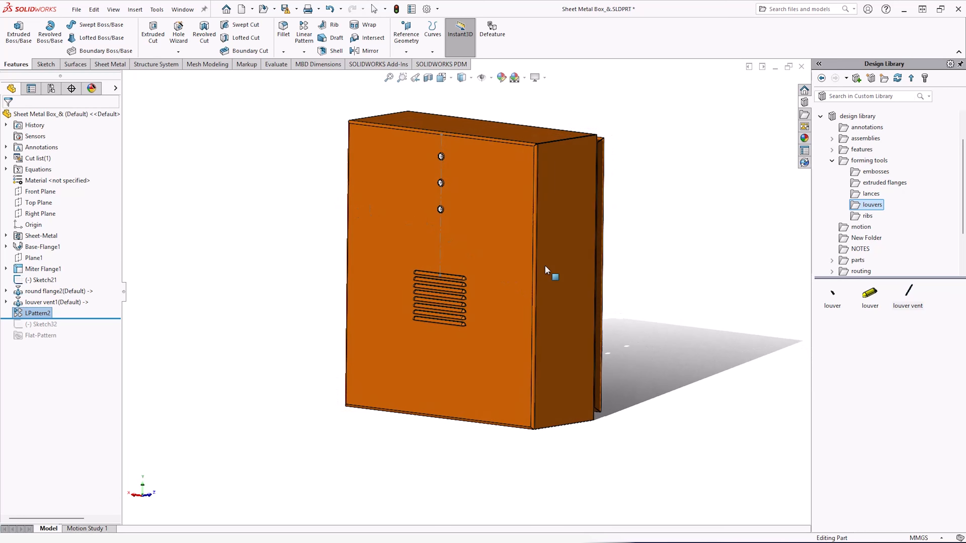
pyautogui.moveTo(666, 355); pyautogui.dragTo(639, 345, button='middle')
pyautogui.scroll(-3, 567, 261)
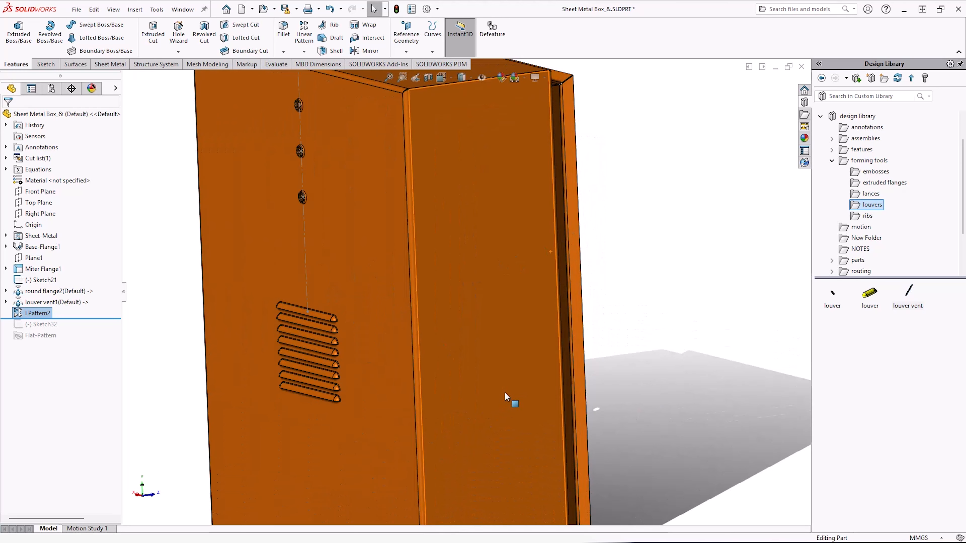
# Roll forward to include the rectangle sketch on the side face and start a Sheet Metal Stamp from it.
pyautogui.scroll(5, 506, 394)
pyautogui.scroll(-2, 474, 313)
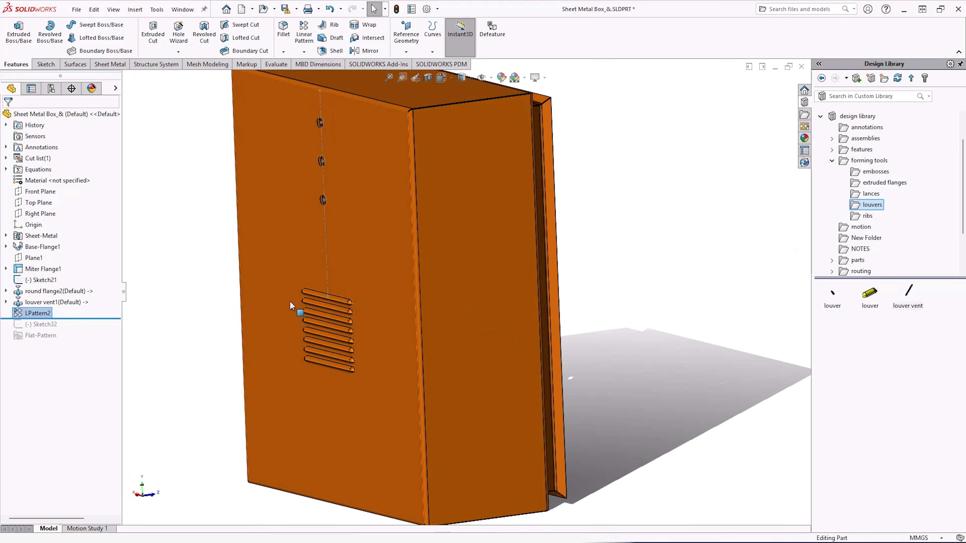
pyautogui.moveTo(105, 318); pyautogui.dragTo(106, 329)
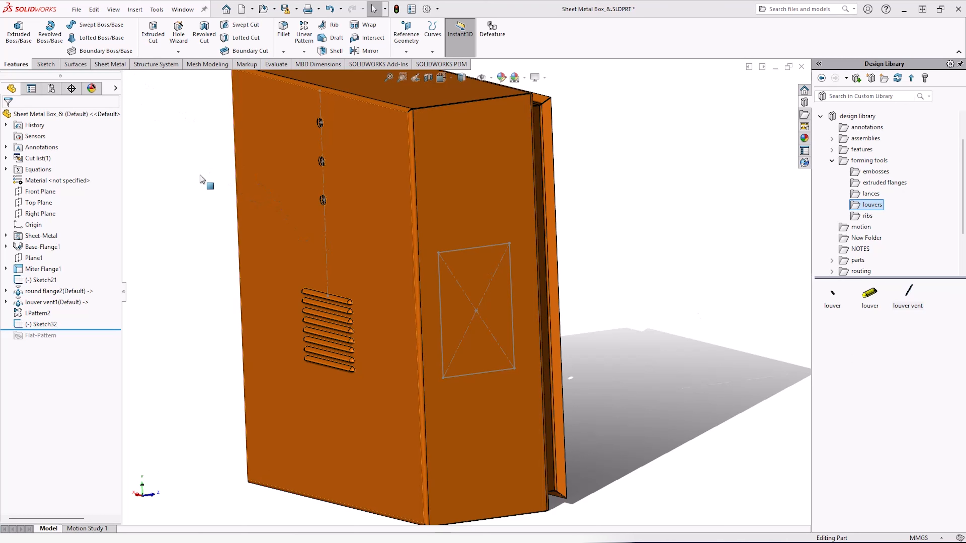
pyautogui.click(110, 67)
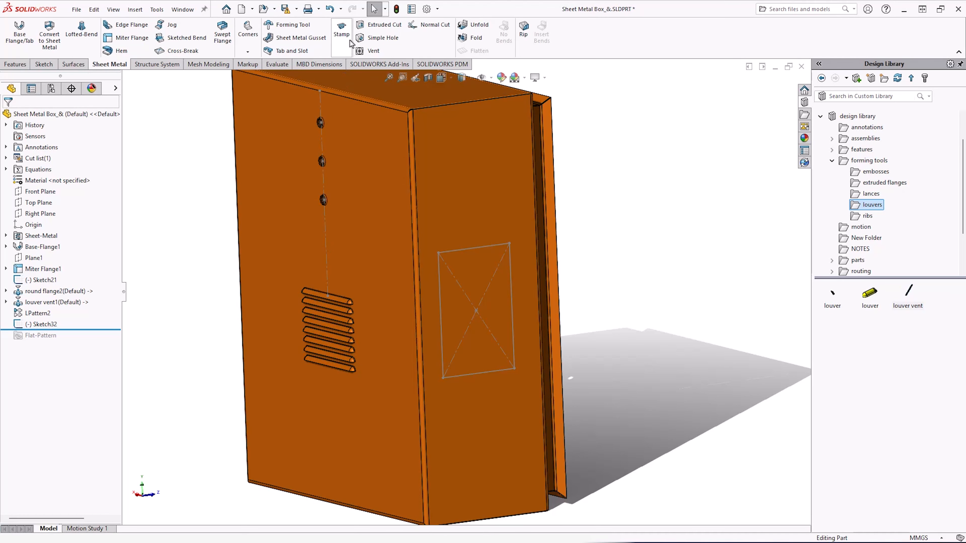
pyautogui.click(341, 30)
pyautogui.moveTo(301, 187)
pyautogui.mouseDown(button='middle')
pyautogui.moveTo(388, 301)
pyautogui.moveTo(386, 350)
pyautogui.moveTo(299, 335)
pyautogui.moveTo(304, 308)
pyautogui.moveTo(337, 319)
pyautogui.moveTo(281, 309)
pyautogui.mouseUp(button='middle')
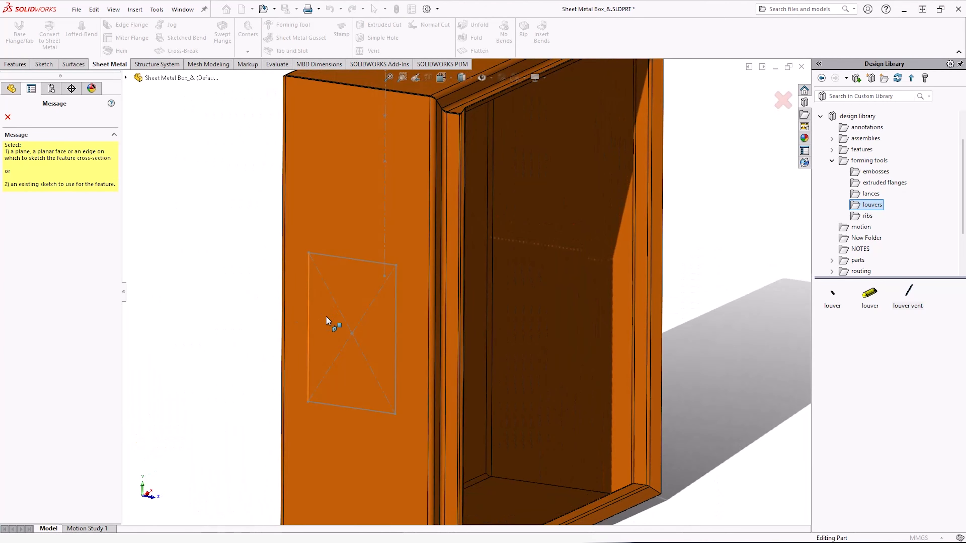
pyautogui.scroll(-1, 330, 324)
pyautogui.click(319, 239)
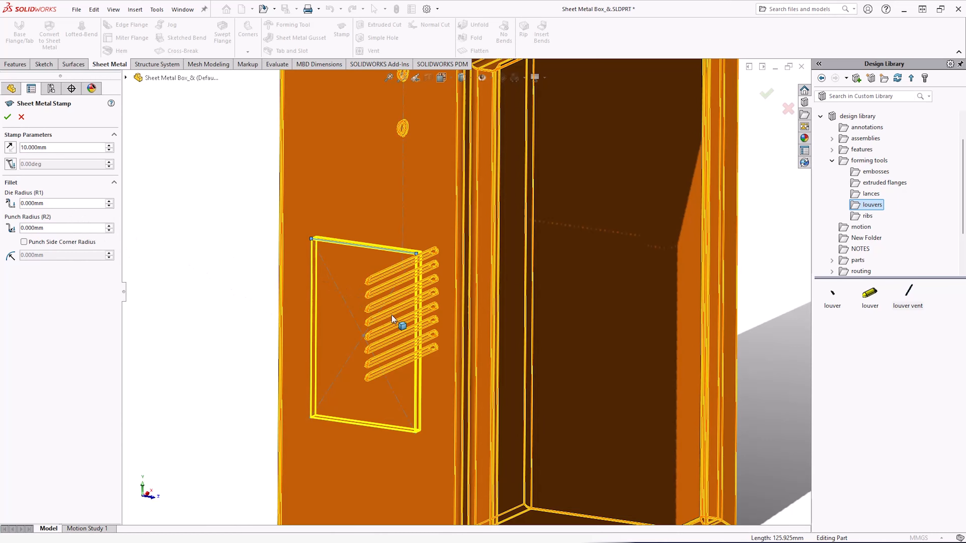
pyautogui.scroll(2, 419, 369)
pyautogui.moveTo(420, 369)
pyautogui.mouseDown(button='middle')
pyautogui.moveTo(429, 331)
pyautogui.moveTo(469, 340)
pyautogui.moveTo(481, 375)
pyautogui.moveTo(429, 368)
pyautogui.mouseUp(button='middle')
pyautogui.scroll(-3, 393, 359)
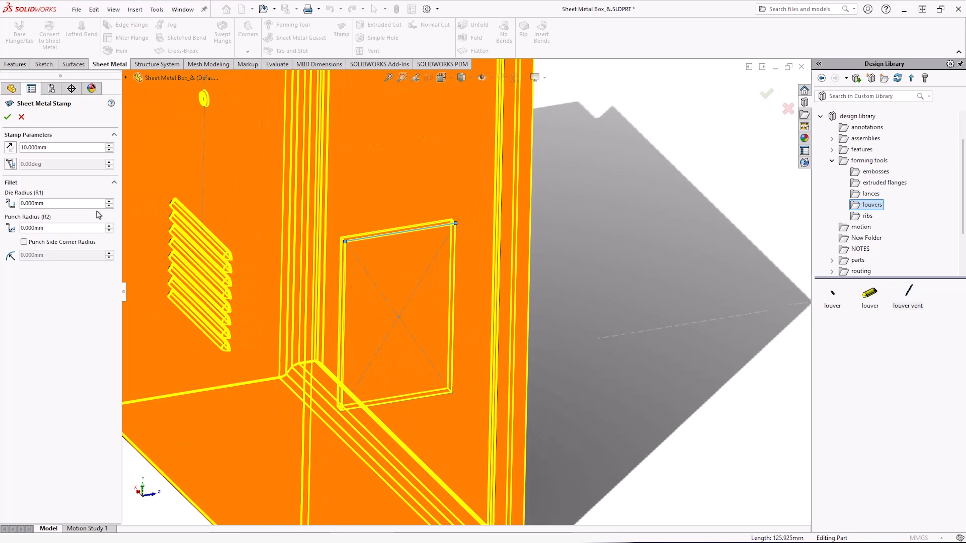
# Set the stamp's die radius to 20 mm, punch radius to 10 mm and punch side corner radius to 21 mm, then confirm.
pyautogui.click(109, 201)
pyautogui.click(109, 201)
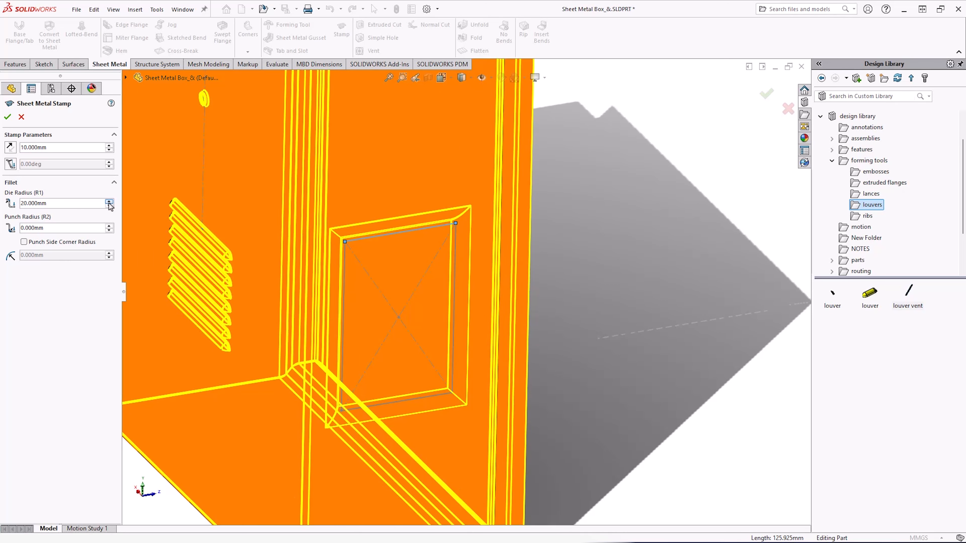
pyautogui.click(109, 226)
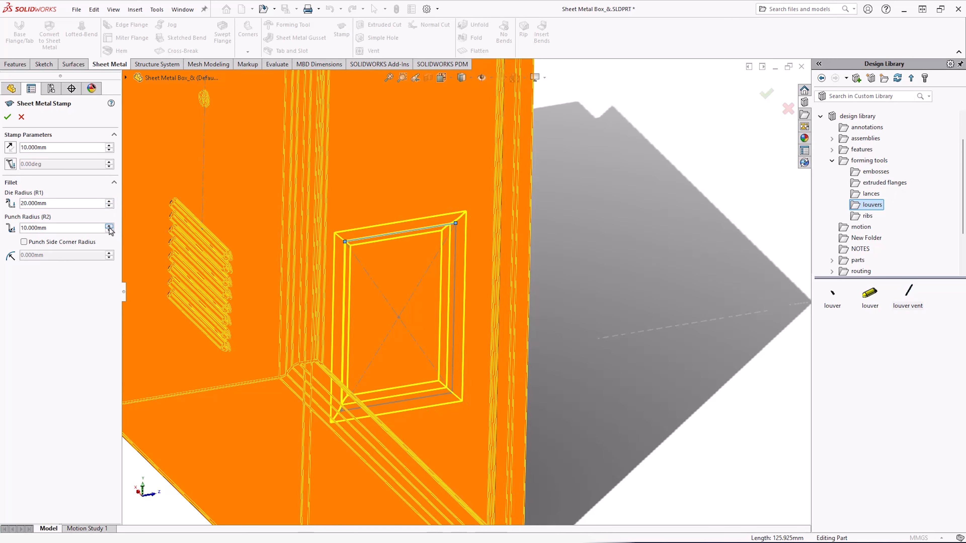
pyautogui.click(52, 242)
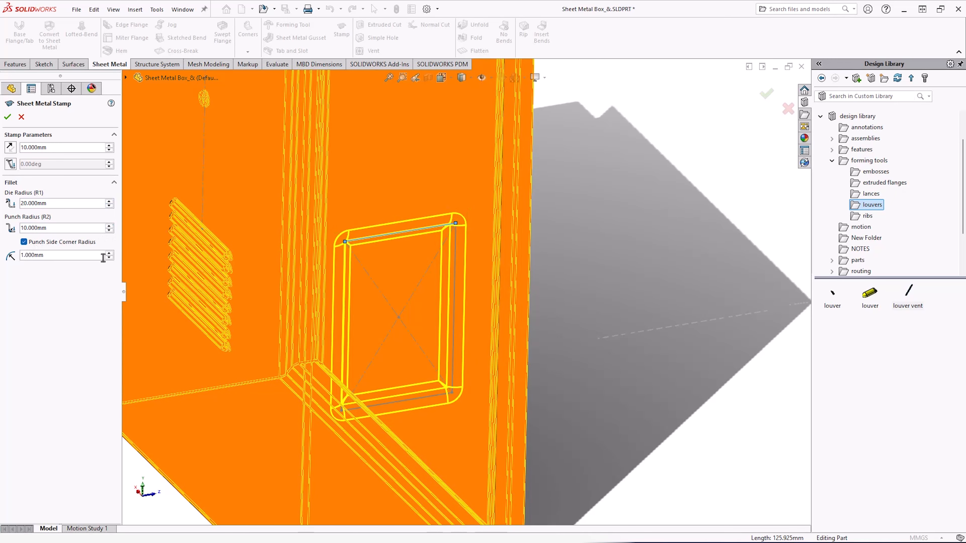
pyautogui.click(109, 253)
pyautogui.click(109, 253)
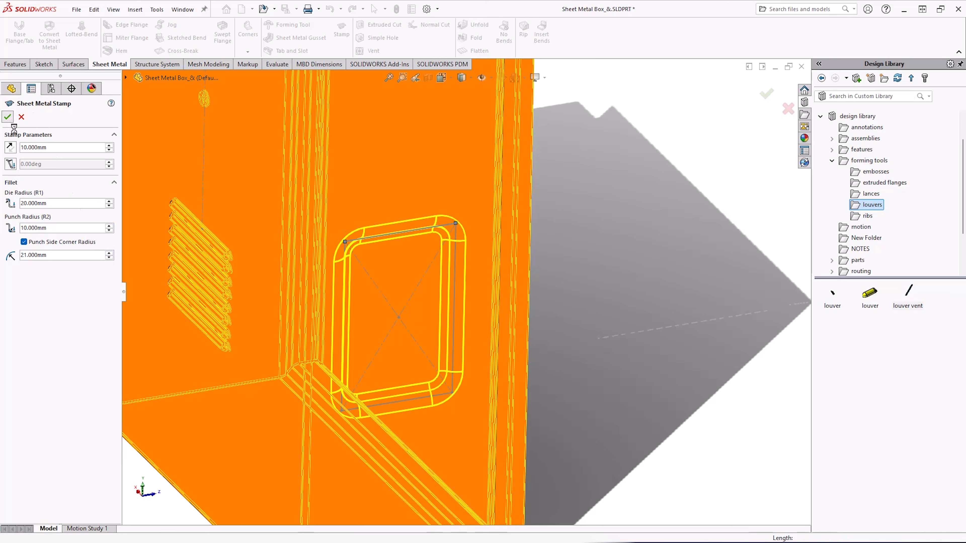
pyautogui.click(8, 116)
# Orbit and zoom around the box to inspect the new side stamp.
pyautogui.scroll(3, 390, 299)
pyautogui.moveTo(342, 340); pyautogui.dragTo(311, 302, button='middle')
pyautogui.click(257, 284)
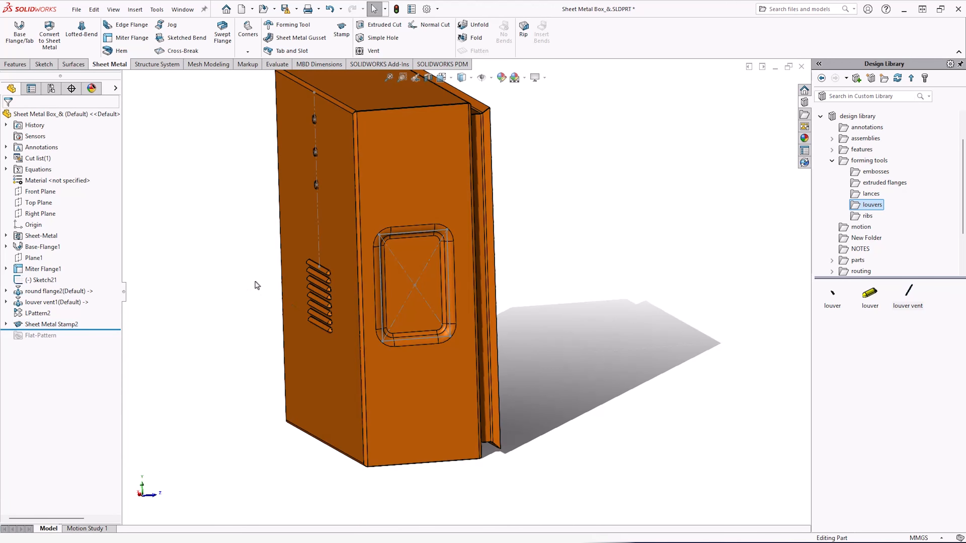
pyautogui.scroll(6, 417, 291)
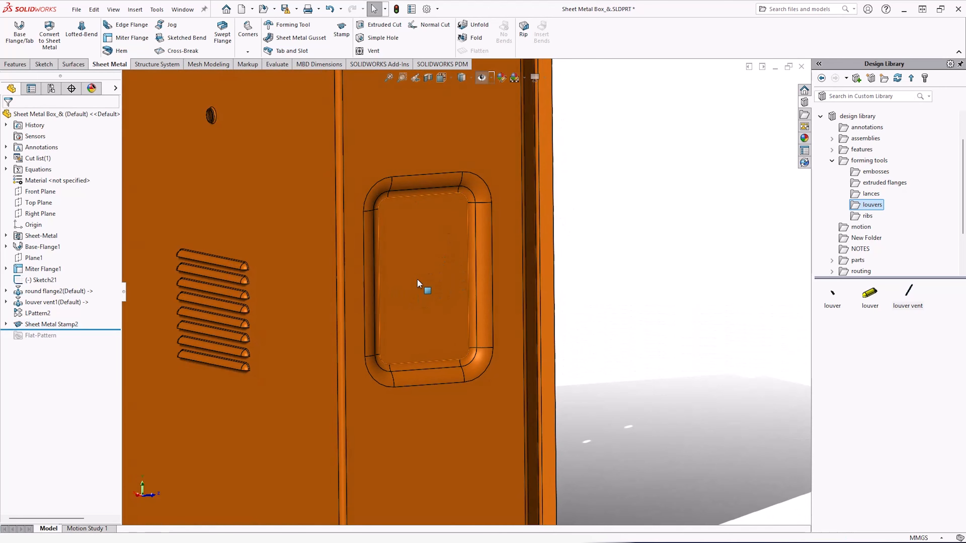
pyautogui.scroll(4, 388, 320)
pyautogui.middleClick(388, 322)
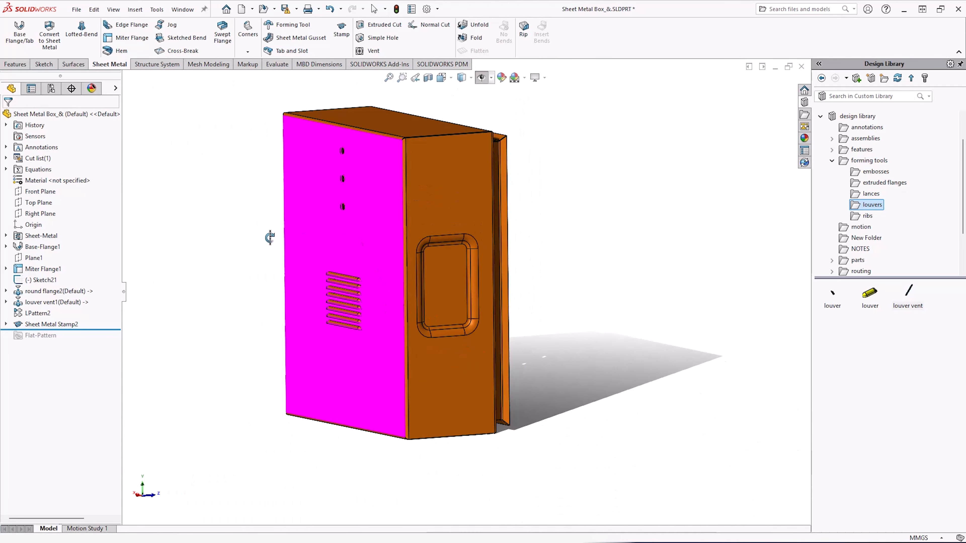
pyautogui.moveTo(246, 238); pyautogui.dragTo(539, 264, button='middle')
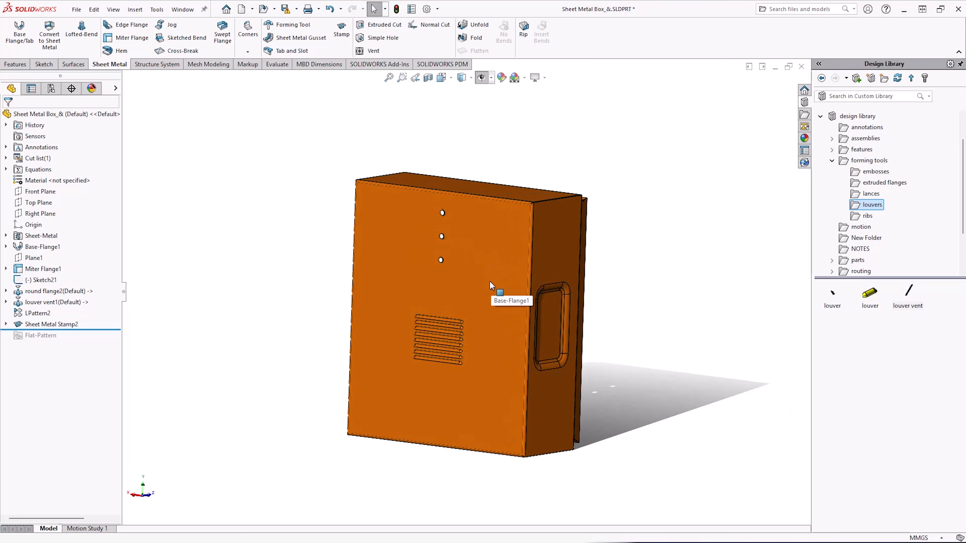
pyautogui.scroll(-1, 474, 283)
pyautogui.moveTo(473, 282); pyautogui.dragTo(460, 298, button='middle')
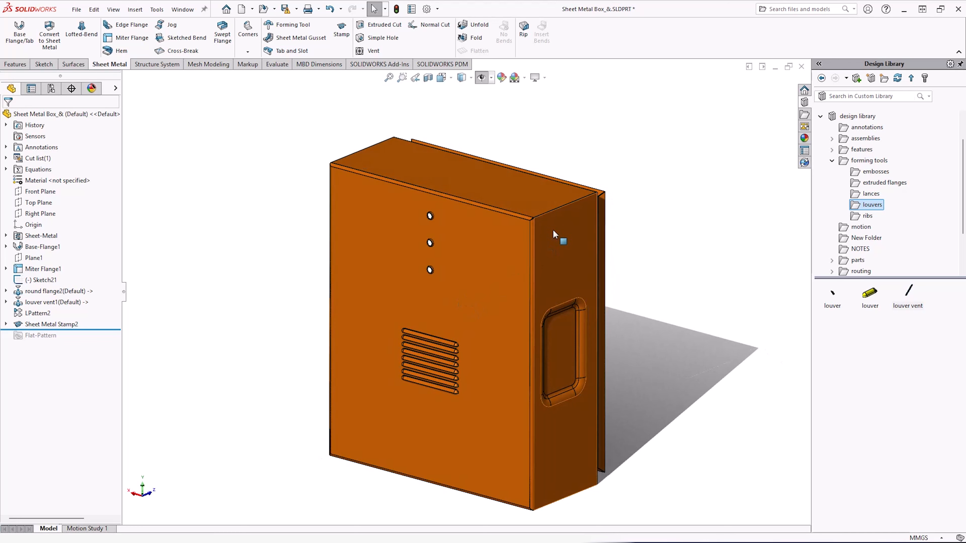
# Switch to the FormFeat part window and maximize it.
pyautogui.click(748, 69)
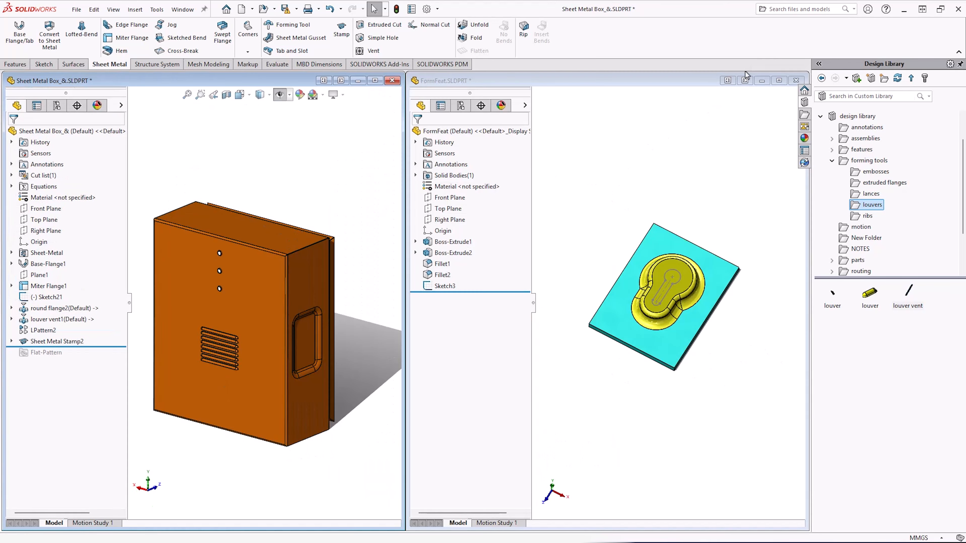
pyautogui.moveTo(723, 392)
pyautogui.mouseDown(button='middle')
pyautogui.moveTo(729, 399)
pyautogui.moveTo(724, 382)
pyautogui.mouseUp(button='middle')
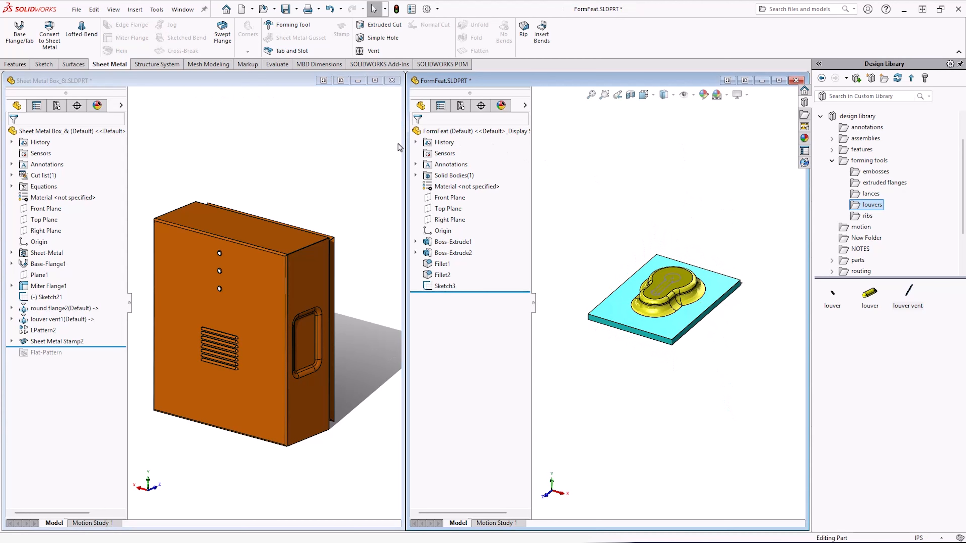
pyautogui.click(778, 80)
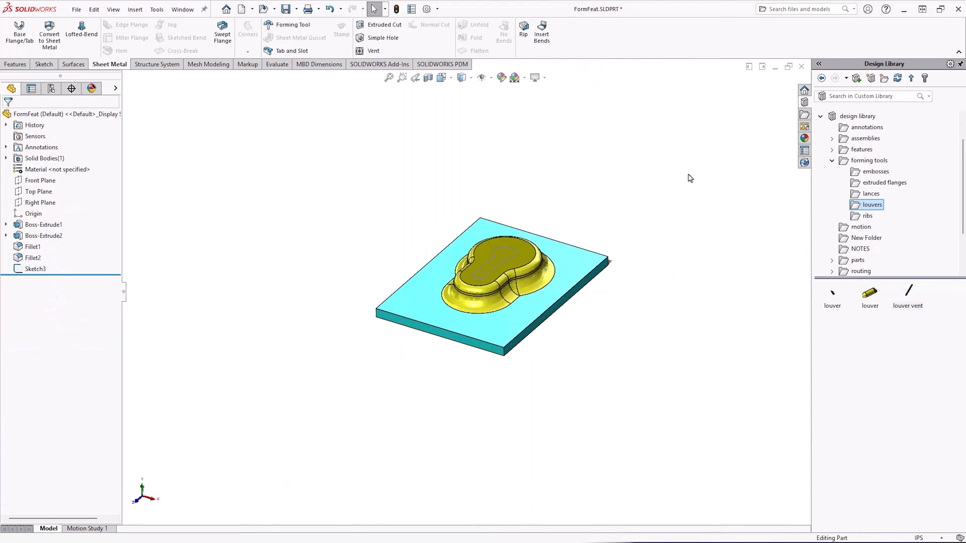
pyautogui.moveTo(688, 177); pyautogui.dragTo(543, 356, button='middle')
pyautogui.scroll(3, 496, 277)
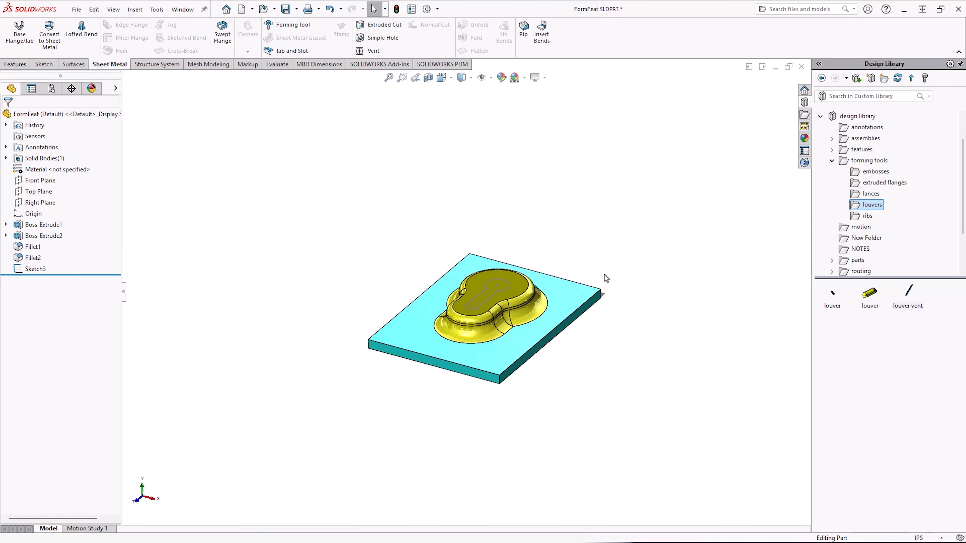
pyautogui.moveTo(501, 183); pyautogui.dragTo(502, 197, button='middle')
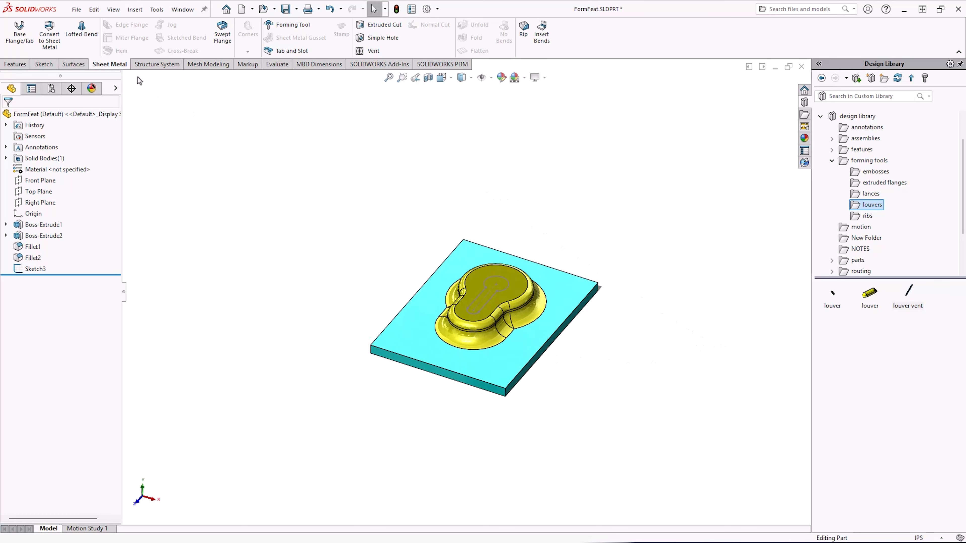
pyautogui.click(296, 26)
pyautogui.scroll(-3, 509, 314)
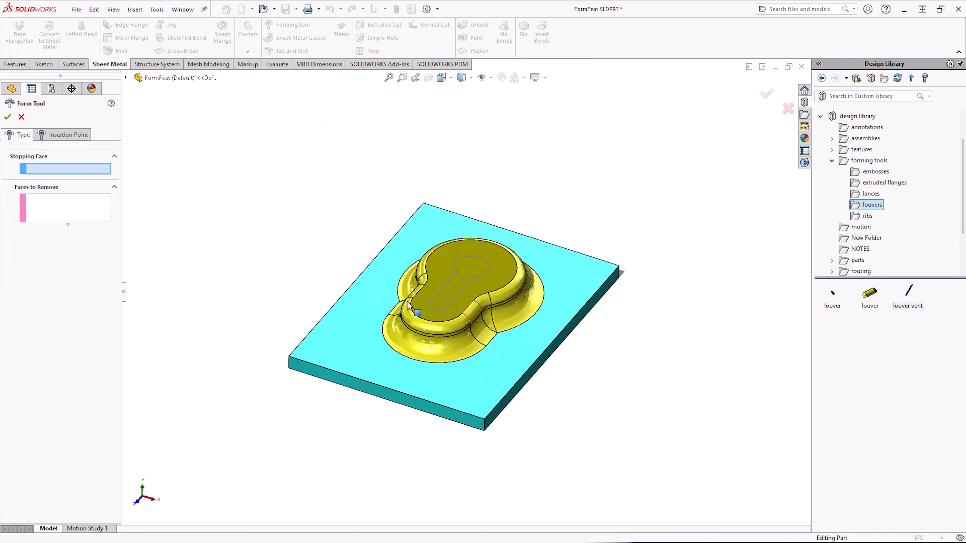
pyautogui.click(361, 308)
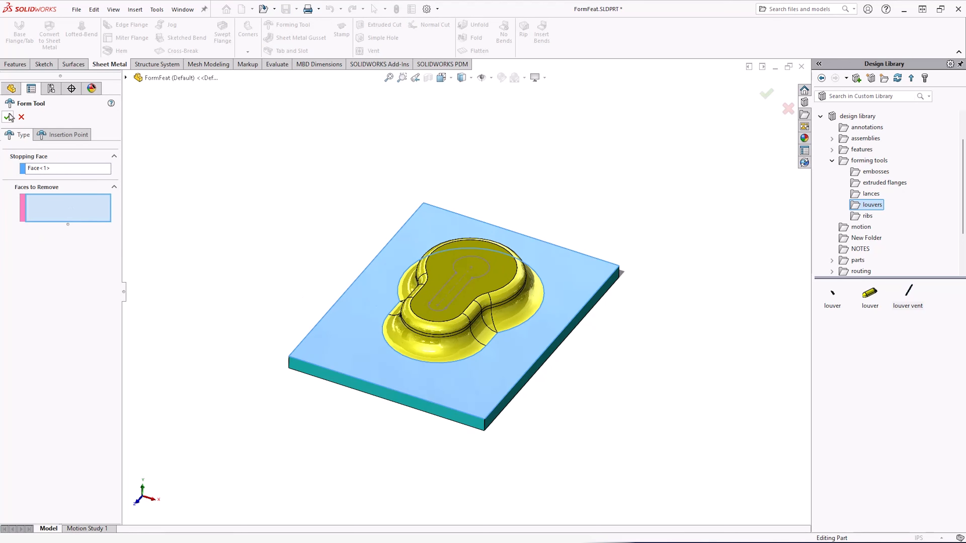
pyautogui.click(21, 117)
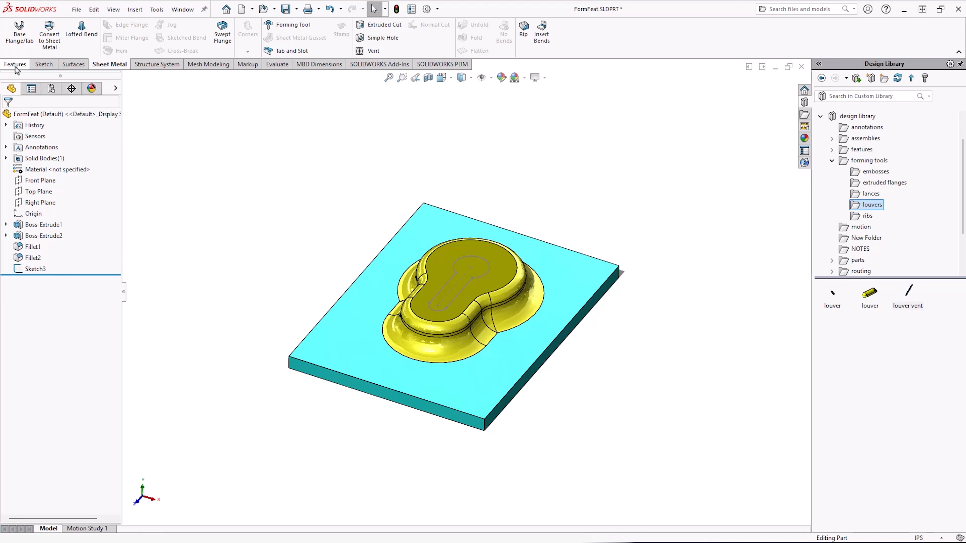
pyautogui.click(42, 64)
pyautogui.click(15, 64)
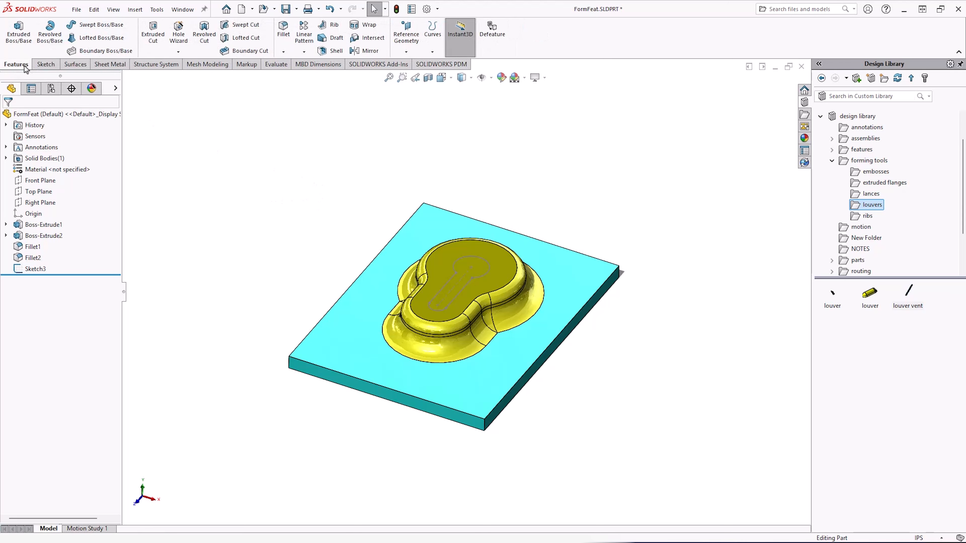
pyautogui.click(433, 42)
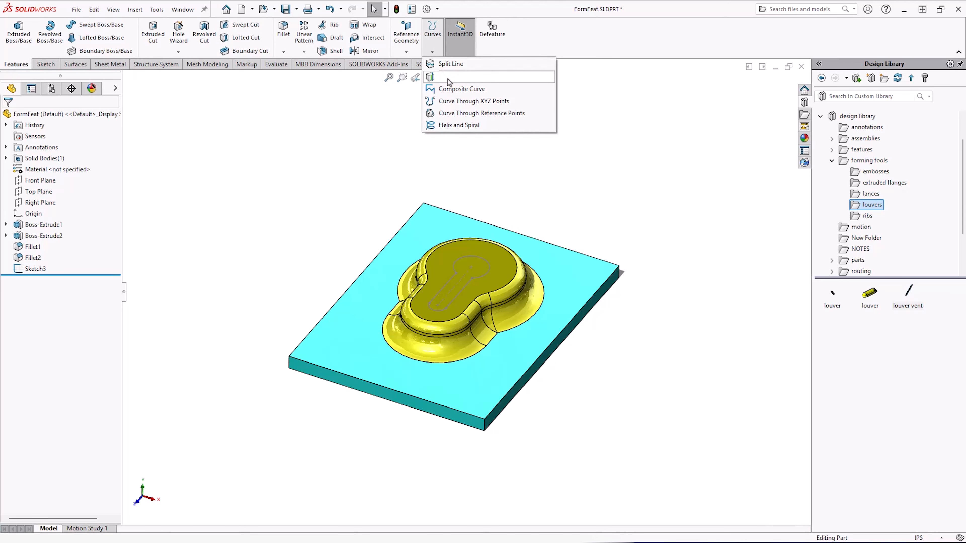
pyautogui.click(455, 77)
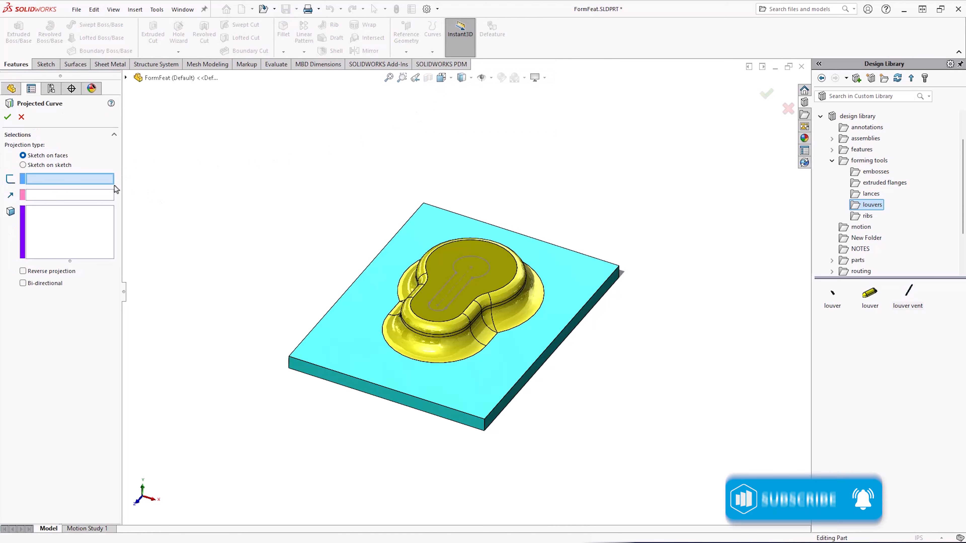
pyautogui.click(456, 268)
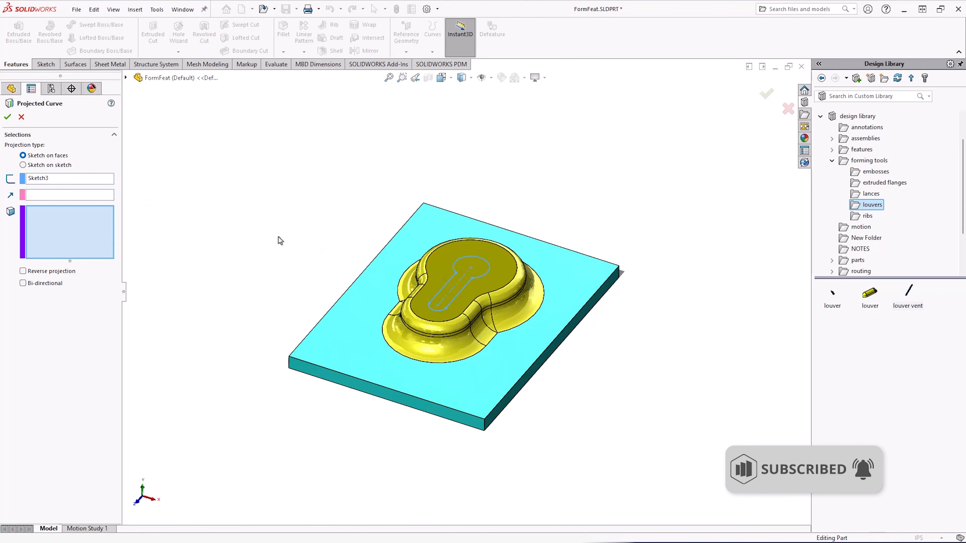
pyautogui.click(444, 267)
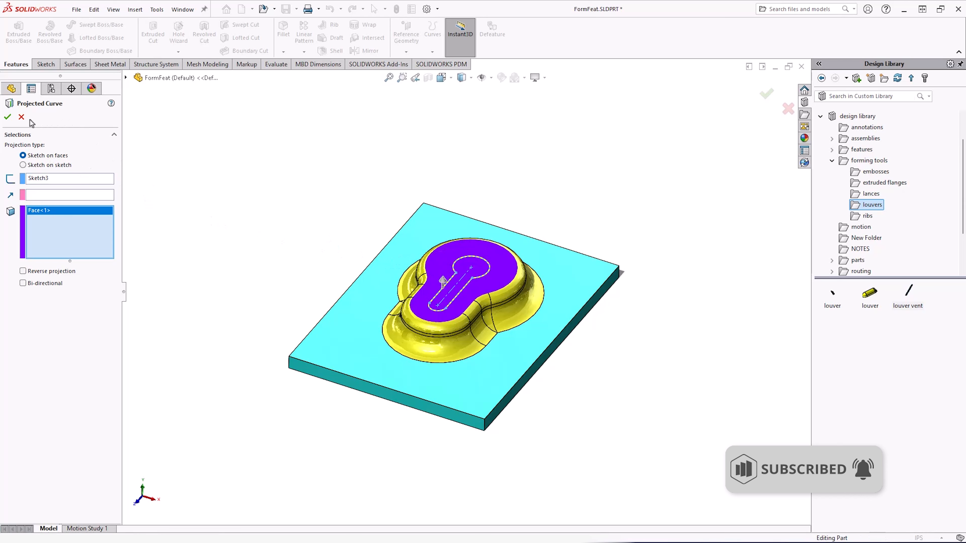
pyautogui.click(21, 118)
# Split the tool's raised top face with Sketch3 using a projection split line.
pyautogui.click(432, 52)
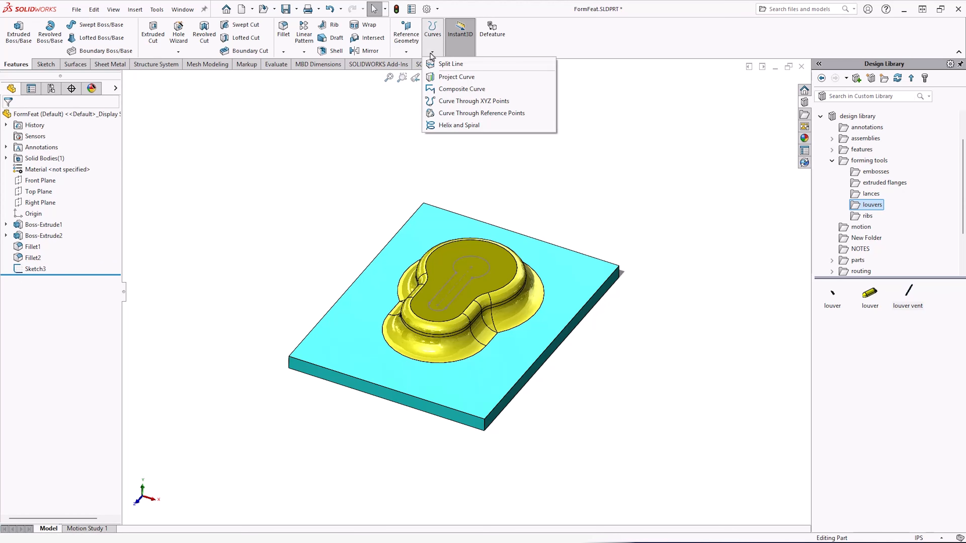
pyautogui.click(441, 63)
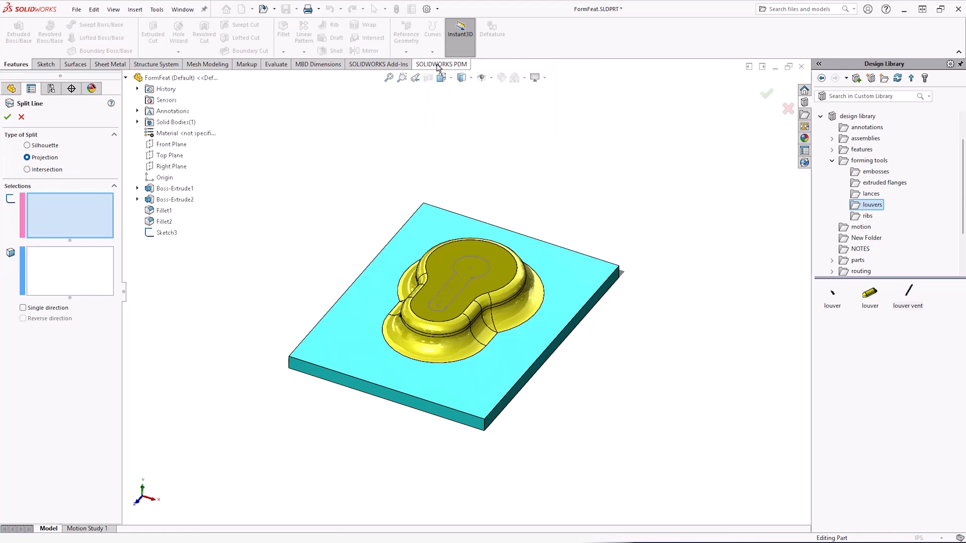
pyautogui.click(471, 258)
pyautogui.click(464, 248)
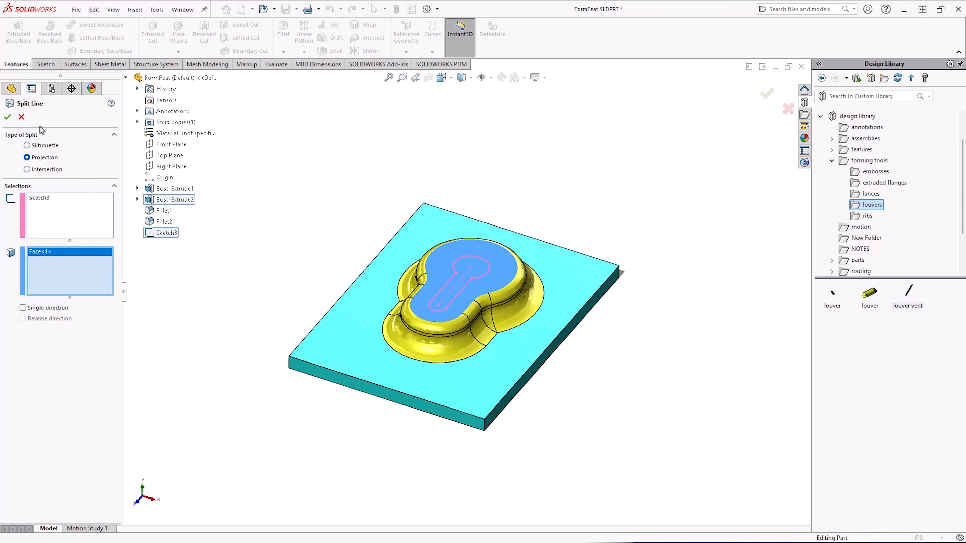
pyautogui.click(8, 117)
pyautogui.moveTo(401, 183); pyautogui.dragTo(380, 230, button='middle')
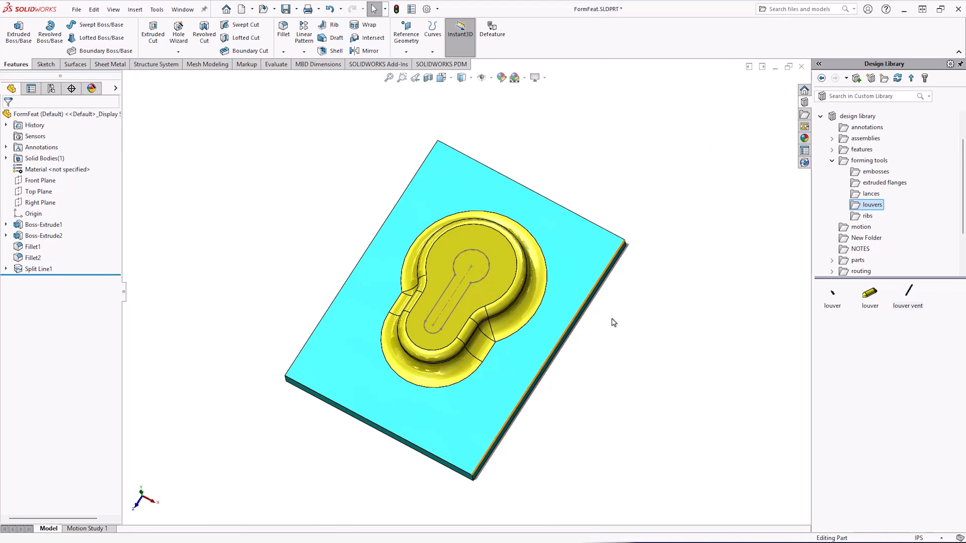
pyautogui.moveTo(281, 195); pyautogui.dragTo(319, 171, button='middle')
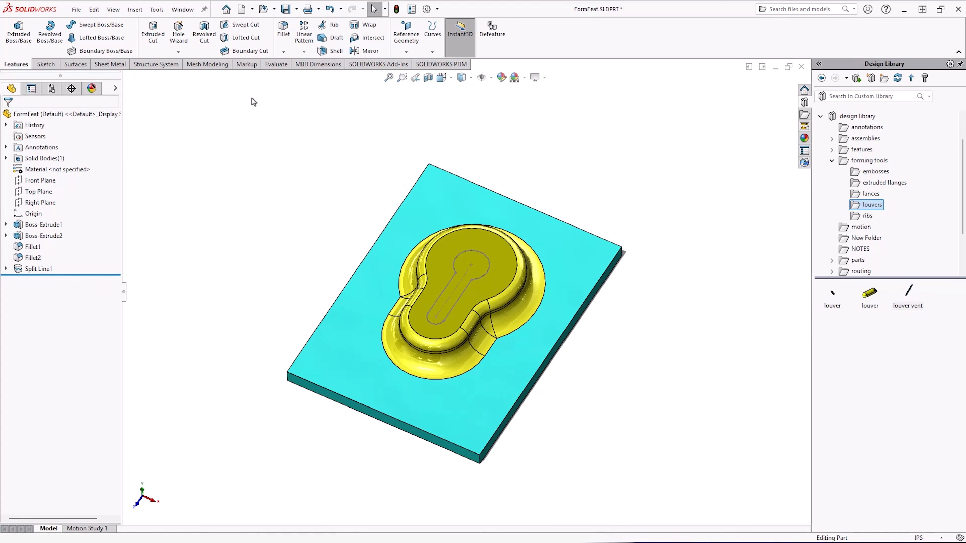
# Define the part as a forming tool, using the plate's top as the stopping face and the keyhole split face as the face to remove.
pyautogui.click(115, 65)
pyautogui.click(296, 24)
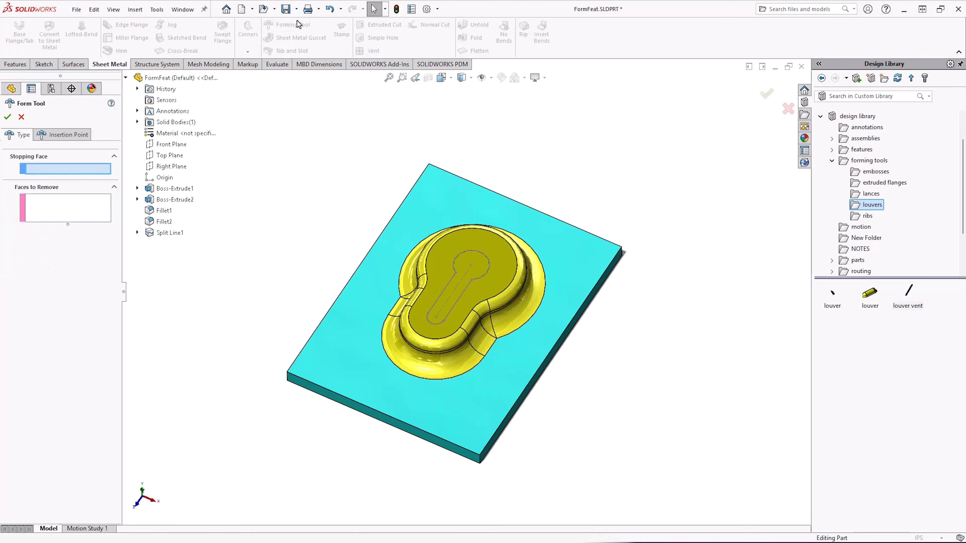
pyautogui.click(439, 199)
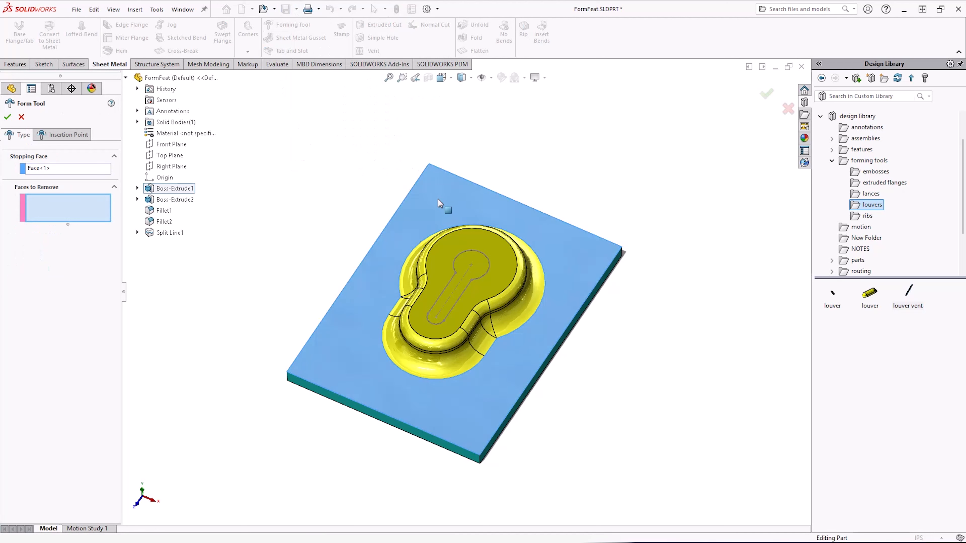
pyautogui.scroll(-3, 558, 307)
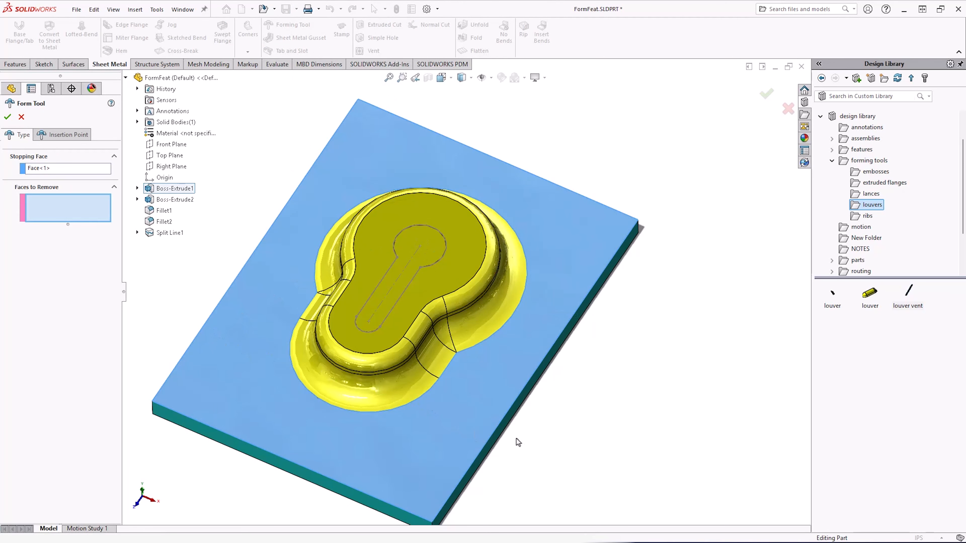
pyautogui.moveTo(524, 431)
pyautogui.mouseDown(button='middle')
pyautogui.moveTo(524, 405)
pyautogui.moveTo(527, 426)
pyautogui.mouseUp(button='middle')
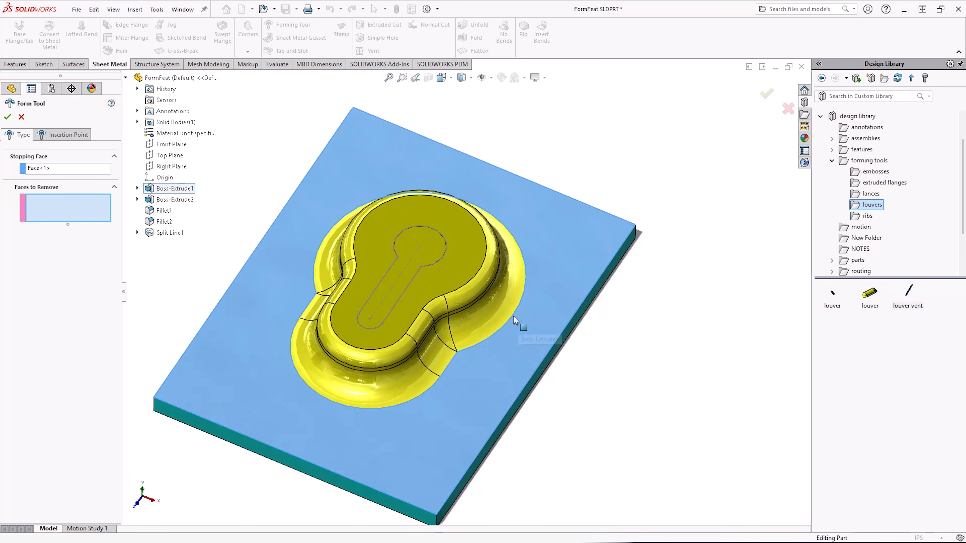
pyautogui.click(417, 239)
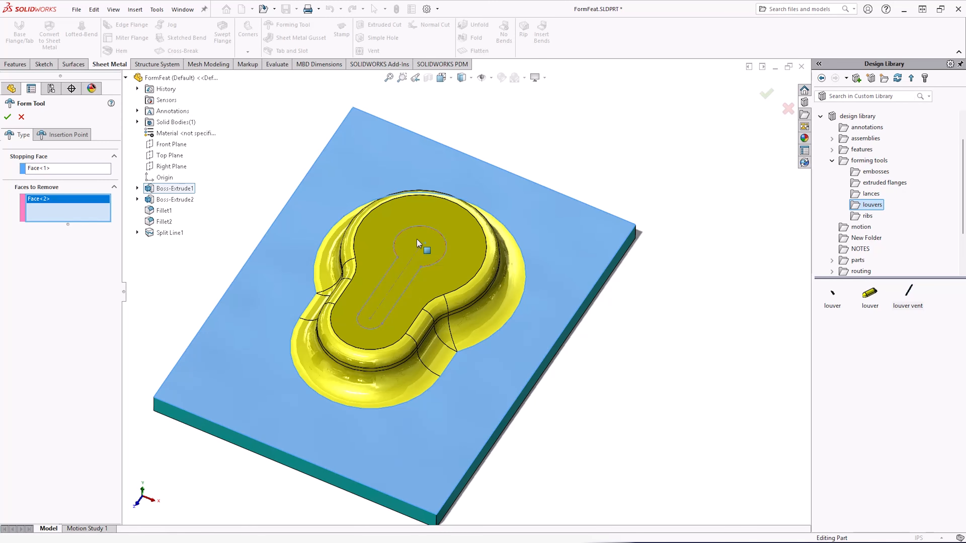
pyautogui.scroll(3, 456, 264)
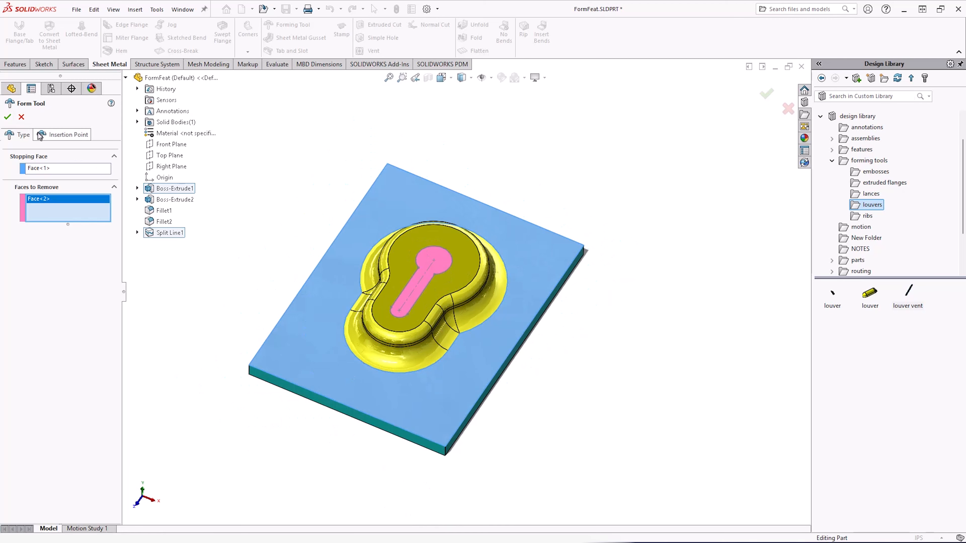
pyautogui.click(39, 135)
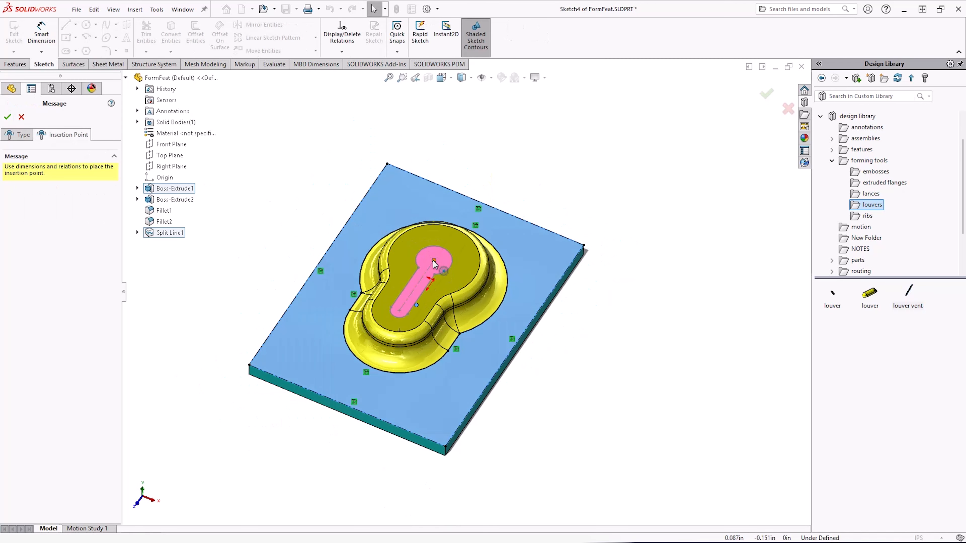
pyautogui.click(8, 118)
pyautogui.moveTo(394, 204); pyautogui.dragTo(366, 233, button='middle')
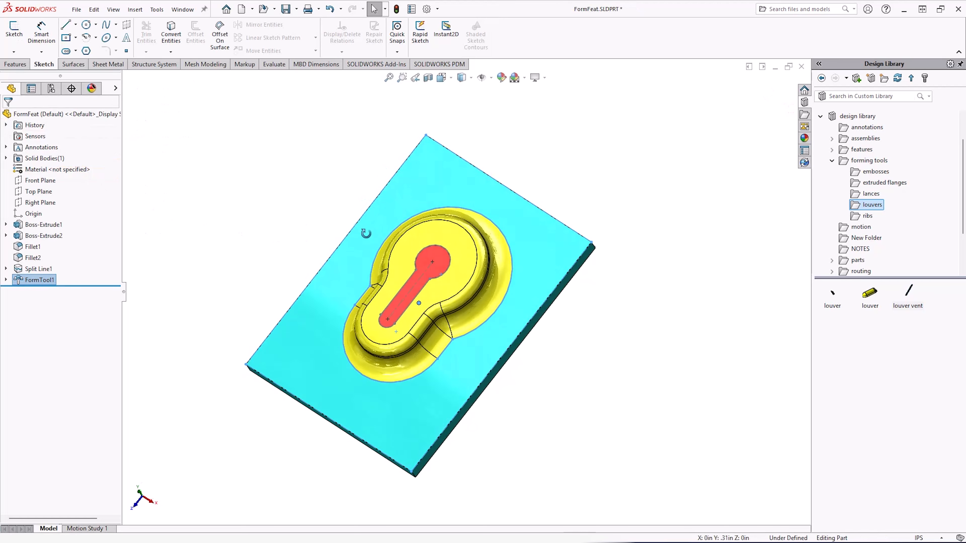
# Save the part as a Form Tool (*.sldftp) file named FormFeat.SLDFTP.
pyautogui.click(76, 9)
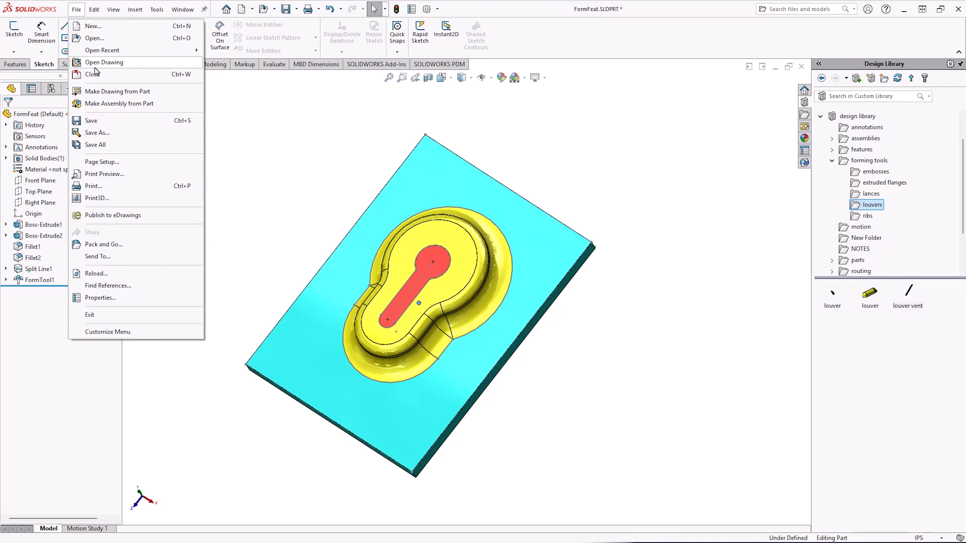
pyautogui.click(97, 133)
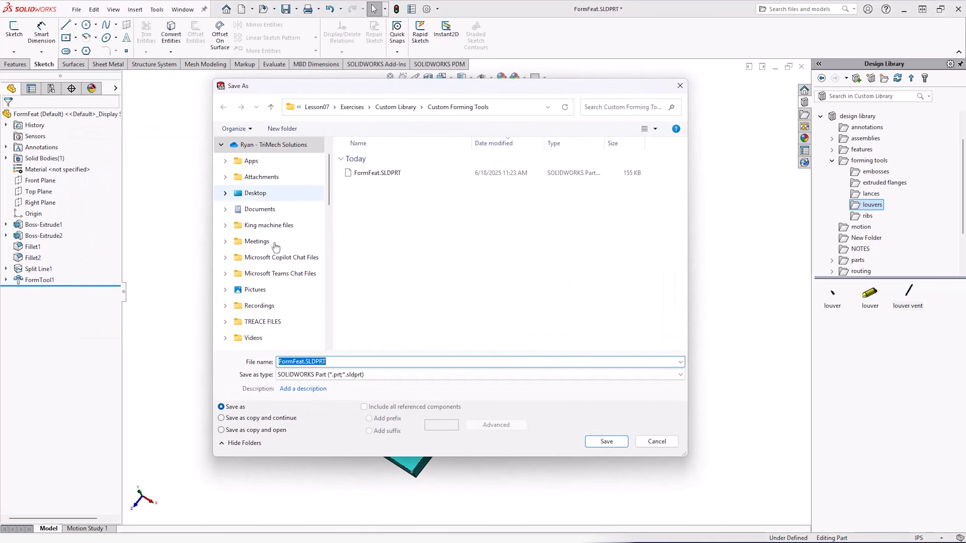
pyautogui.click(382, 375)
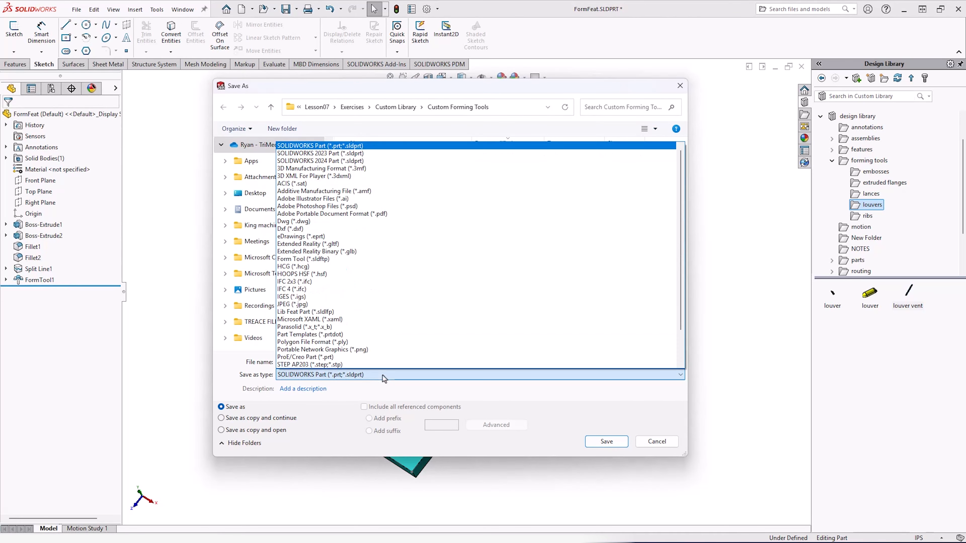
pyautogui.click(330, 260)
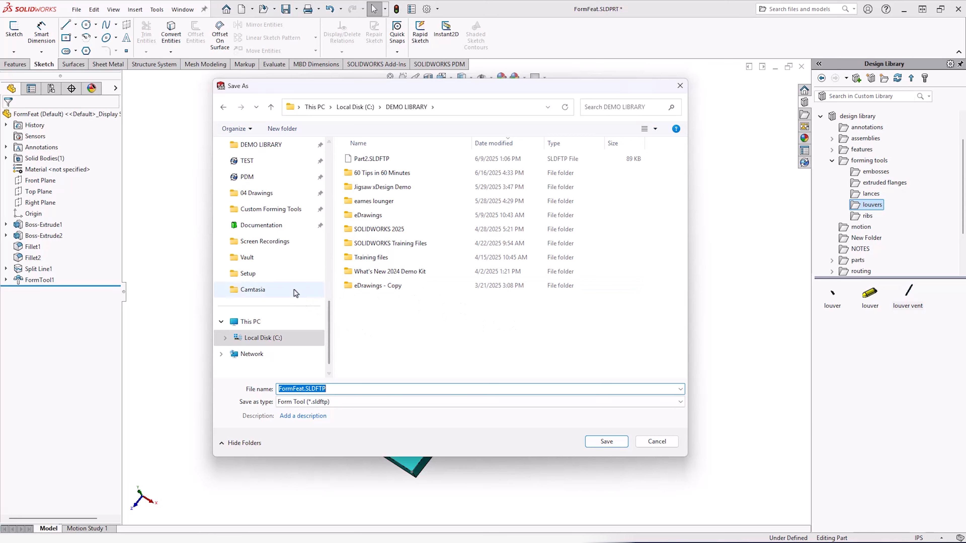
pyautogui.scroll(1, 260, 250)
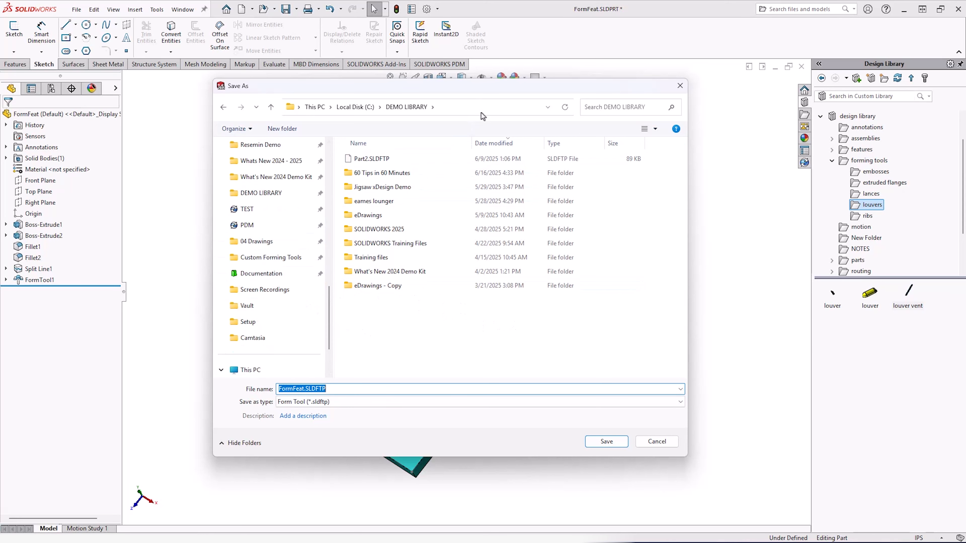
pyautogui.click(608, 441)
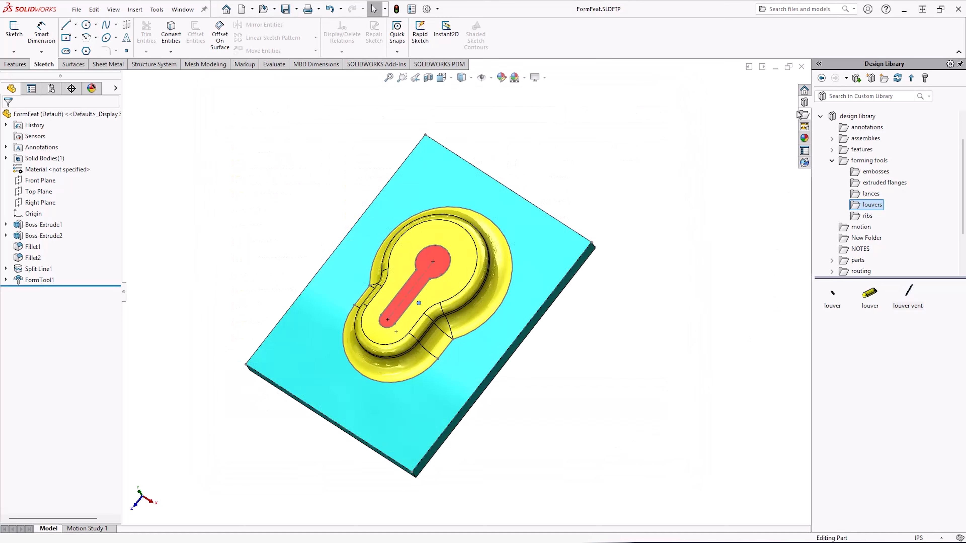
# Switch to the sheet metal box window, maximize it, and open the Custom Forming Tools folder in the design library.
pyautogui.click(773, 68)
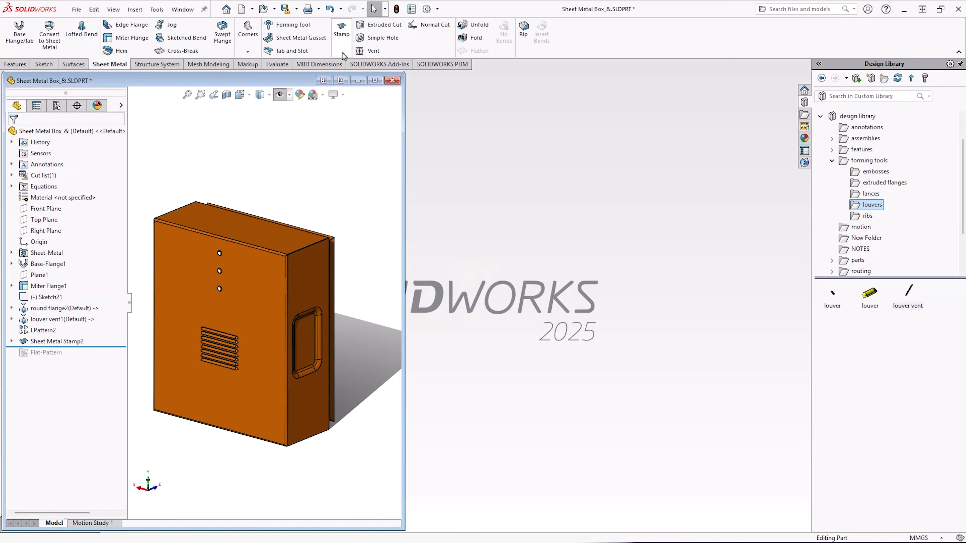
pyautogui.click(375, 81)
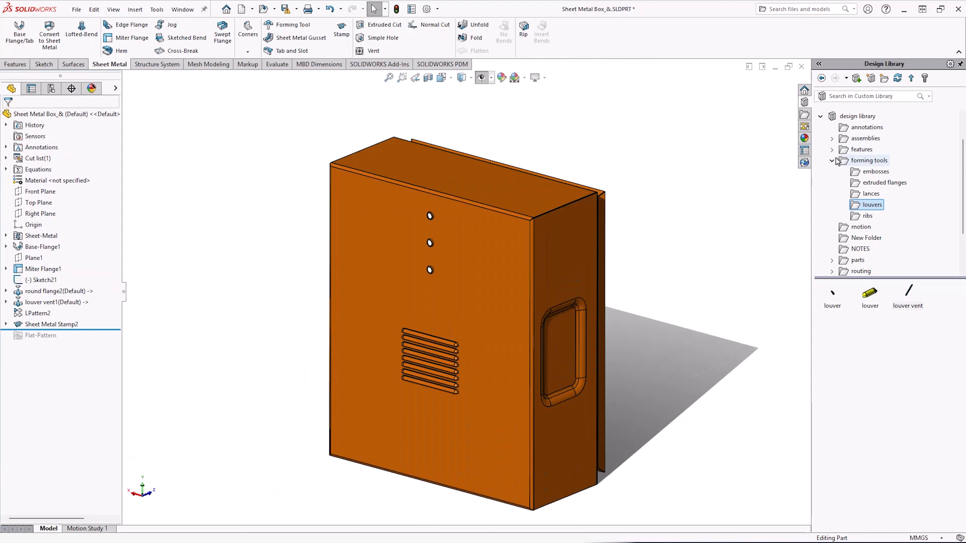
pyautogui.doubleClick(843, 163)
pyautogui.click(862, 249)
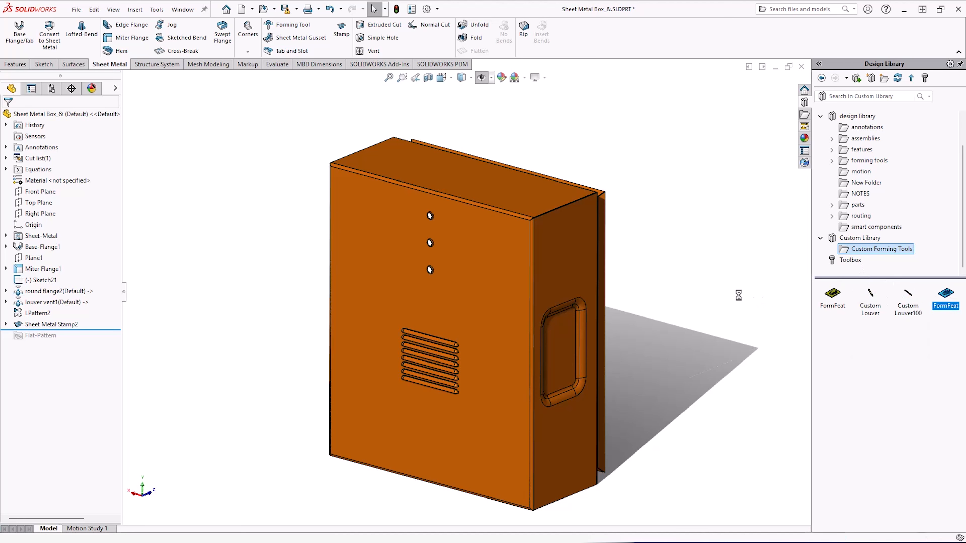
# Place the FormFeat forming tool on the box's front face near the upper right, flip the tool, and confirm.
pyautogui.moveTo(947, 295); pyautogui.dragTo(499, 290)
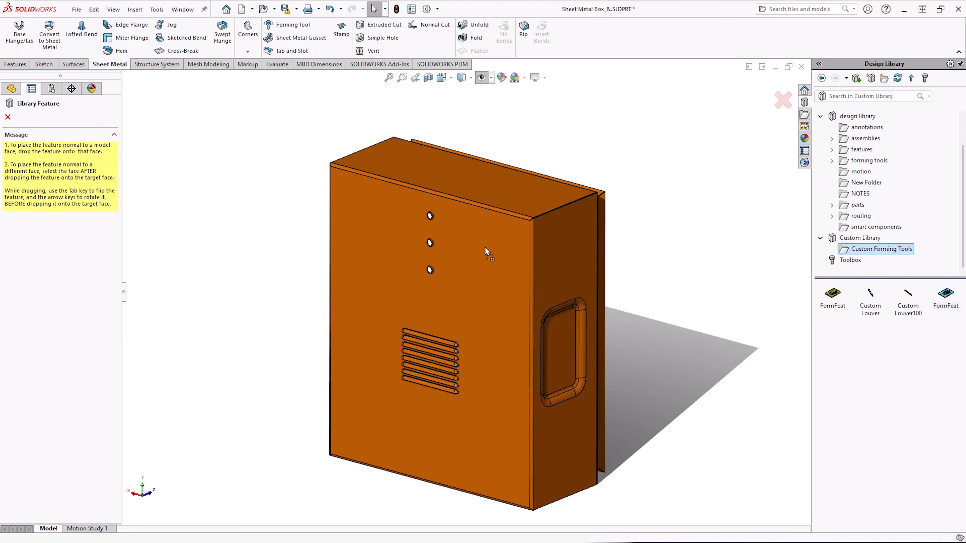
pyautogui.scroll(-5, 488, 247)
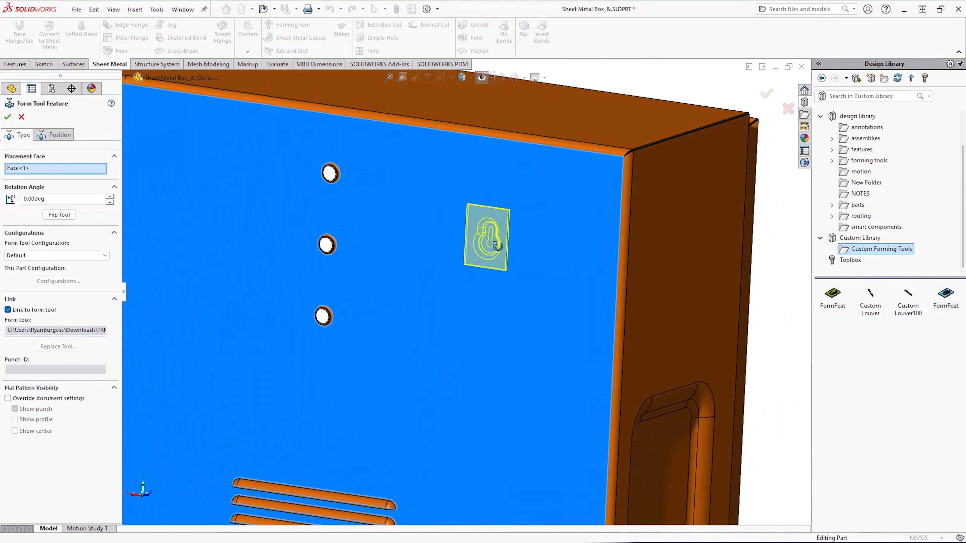
pyautogui.scroll(5, 496, 245)
pyautogui.moveTo(415, 231); pyautogui.dragTo(423, 268, button='middle')
pyautogui.scroll(-5, 380, 255)
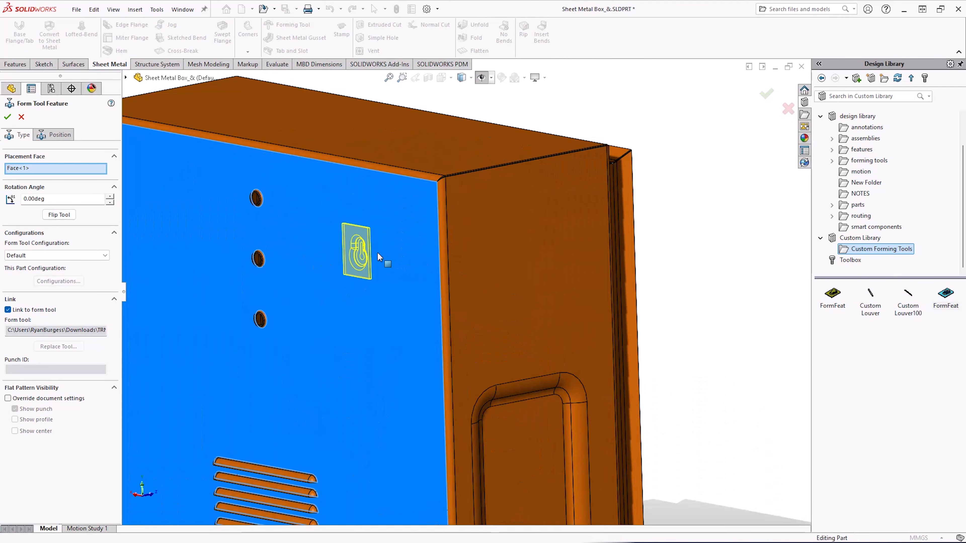
pyautogui.click(56, 215)
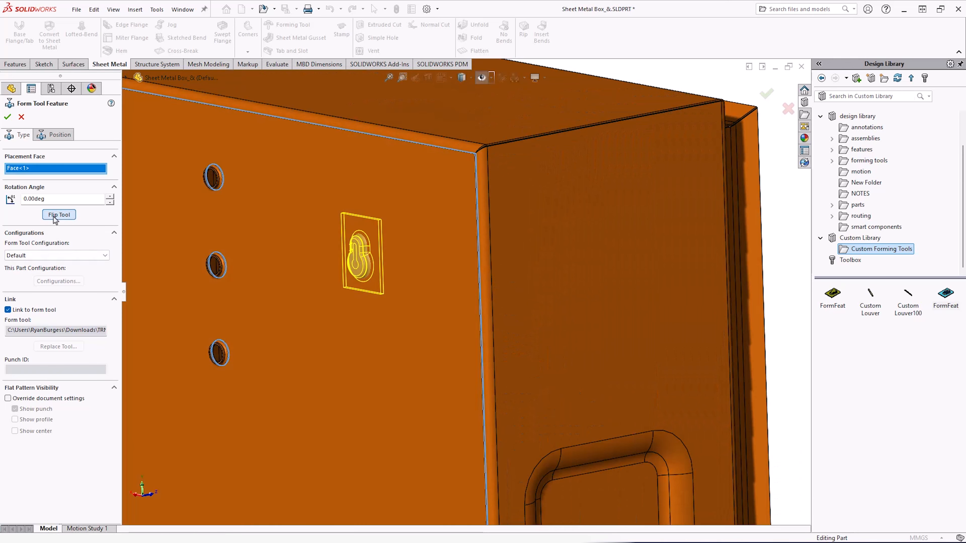
pyautogui.click(8, 118)
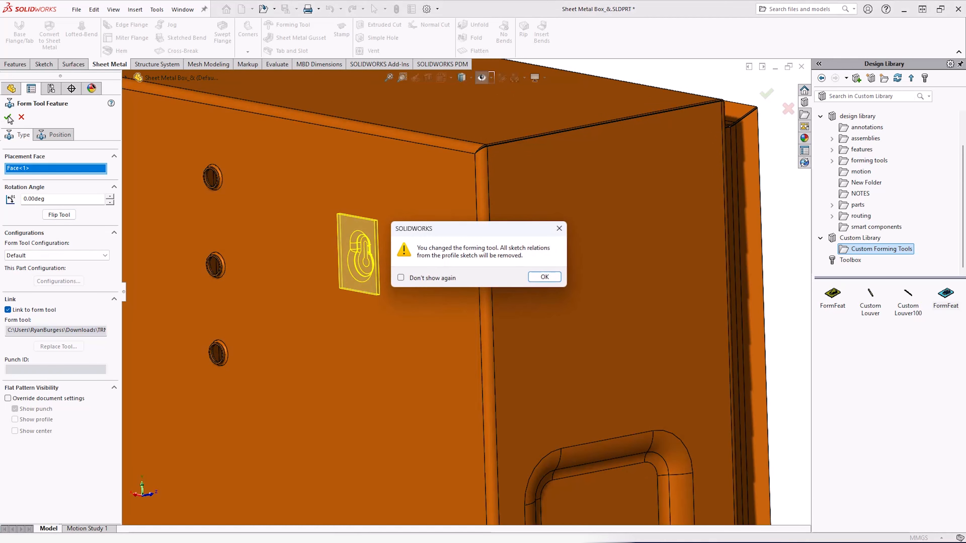
pyautogui.click(545, 277)
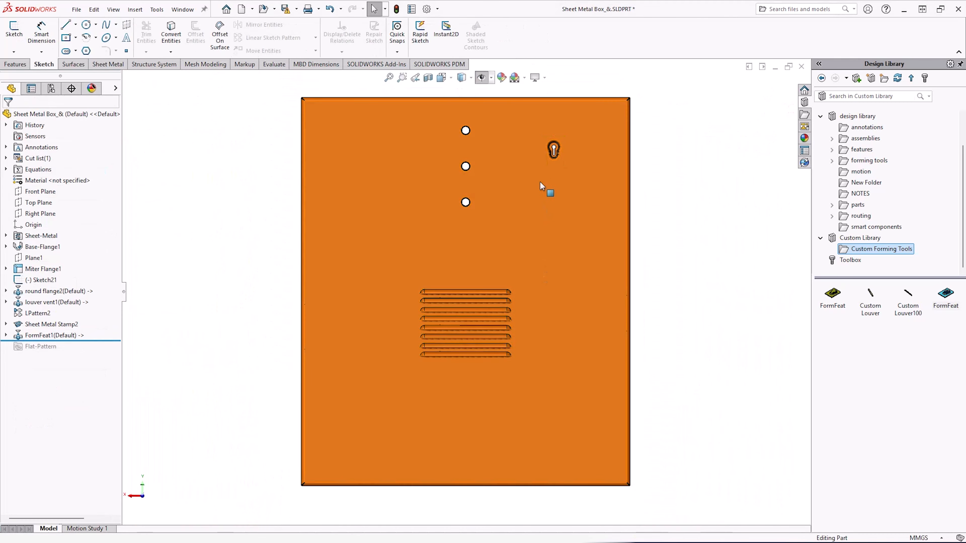
# Mirror the FormFeat1 feature about the Right Plane.
pyautogui.moveTo(536, 168); pyautogui.dragTo(533, 200, button='middle')
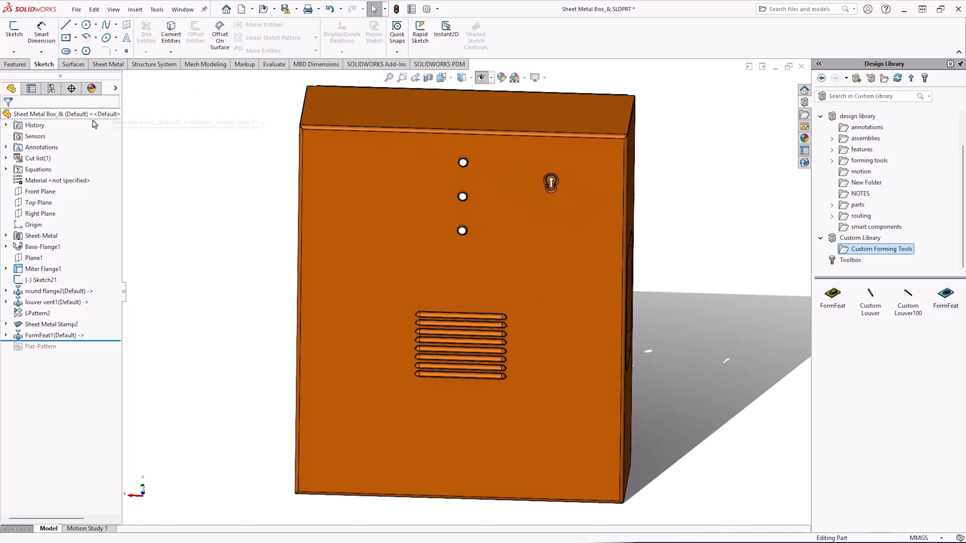
pyautogui.click(43, 214)
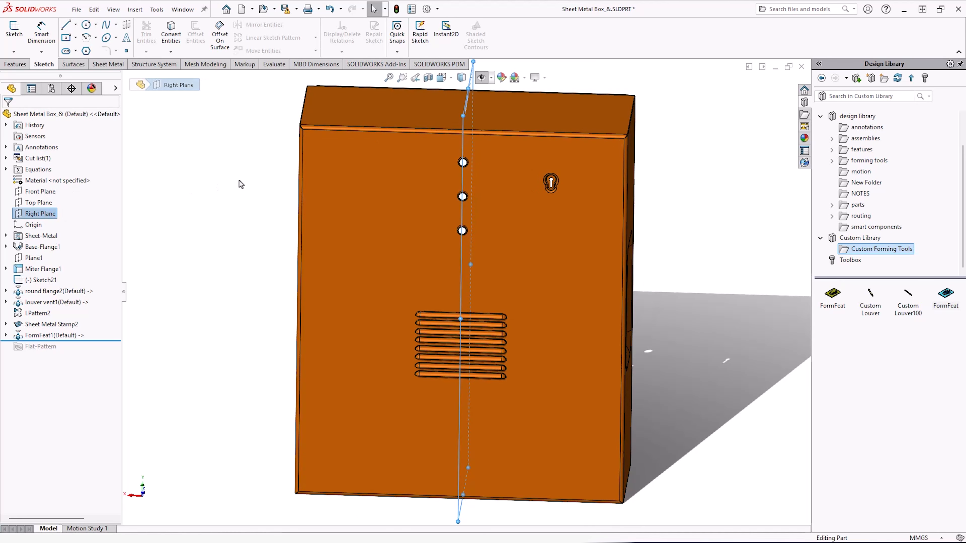
pyautogui.click(13, 64)
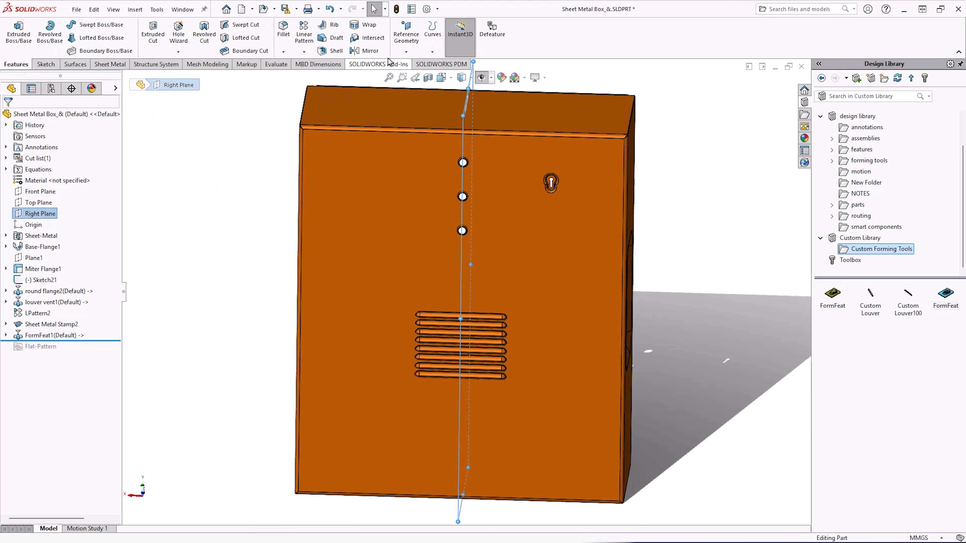
pyautogui.click(368, 51)
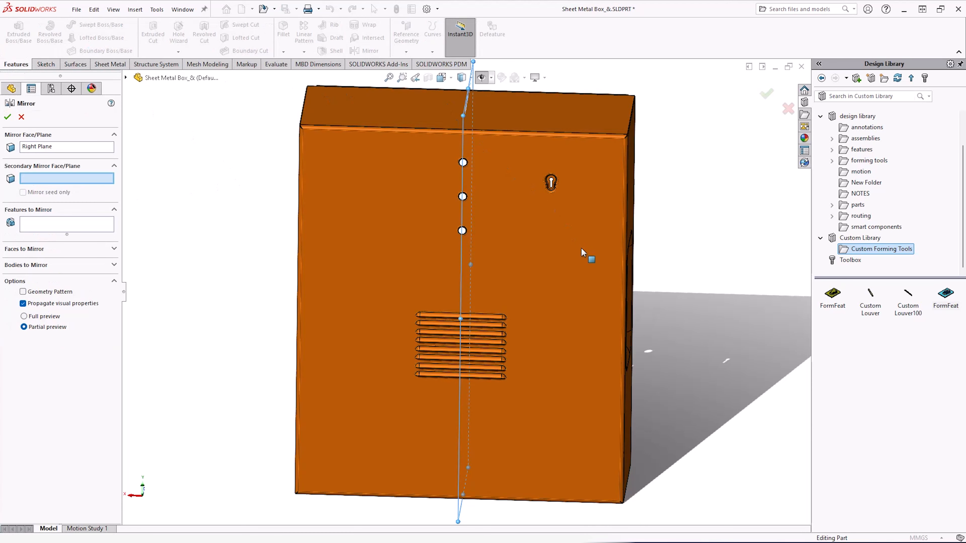
pyautogui.scroll(-3, 582, 228)
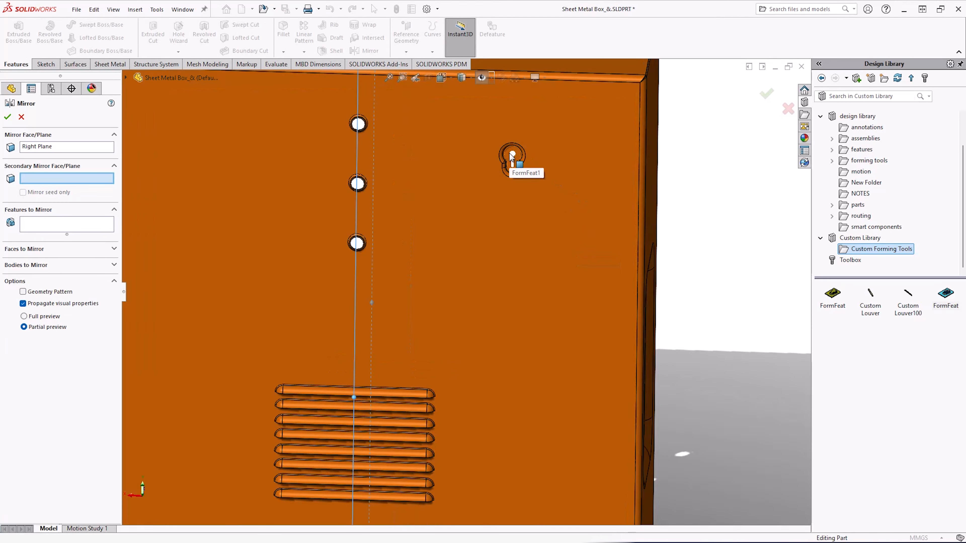
pyautogui.click(94, 226)
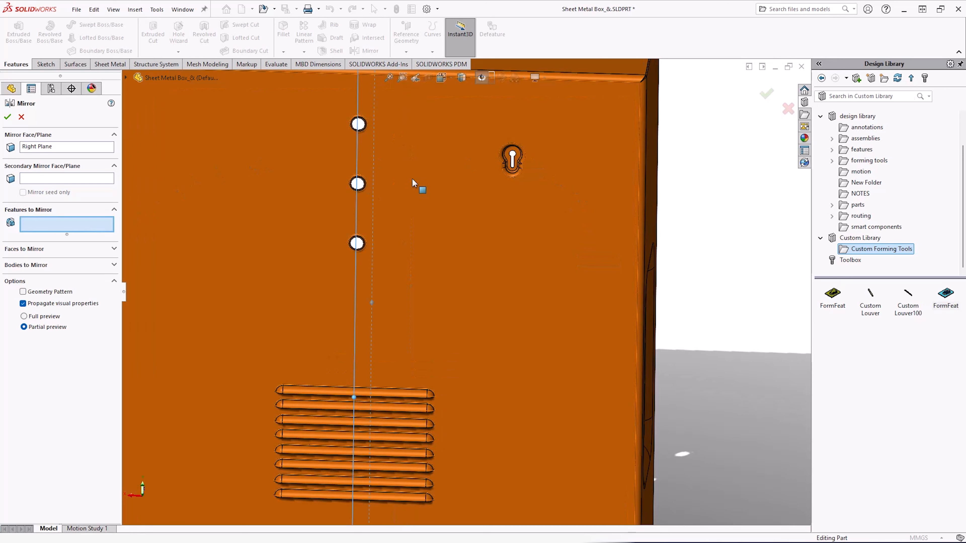
pyautogui.click(512, 157)
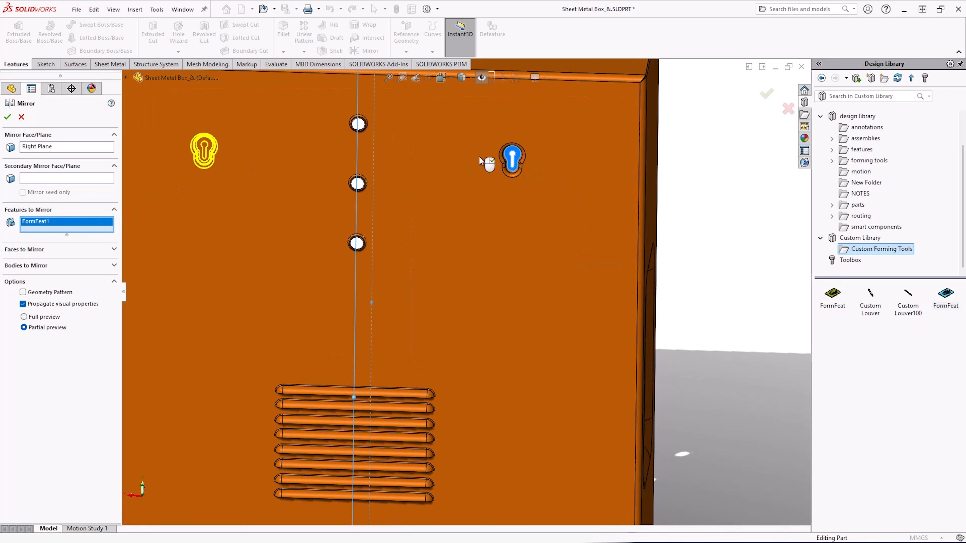
pyautogui.click(8, 117)
pyautogui.click(545, 277)
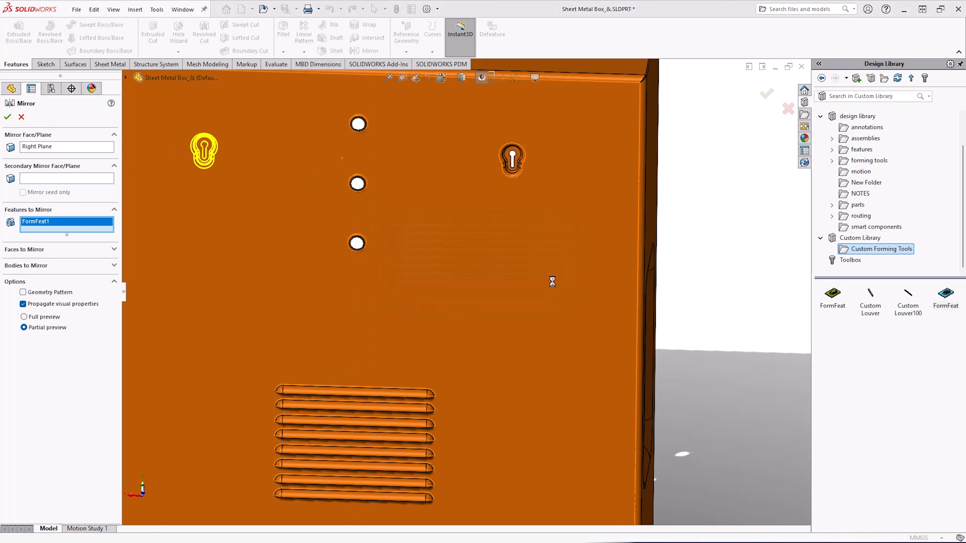
pyautogui.scroll(3, 552, 281)
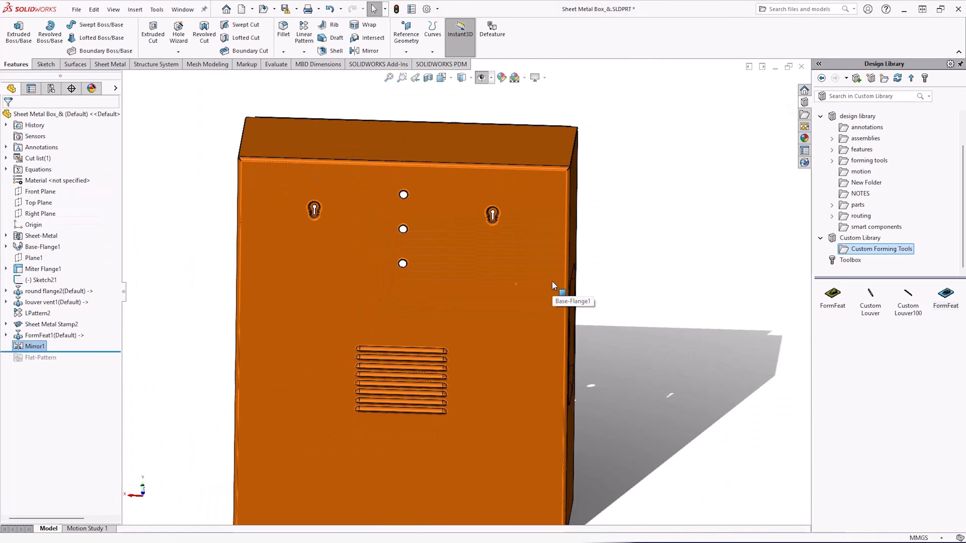
# Orbit and zoom around the box to inspect the mirrored keyhole forms.
pyautogui.moveTo(552, 280); pyautogui.dragTo(524, 263, button='middle')
pyautogui.scroll(2, 535, 246)
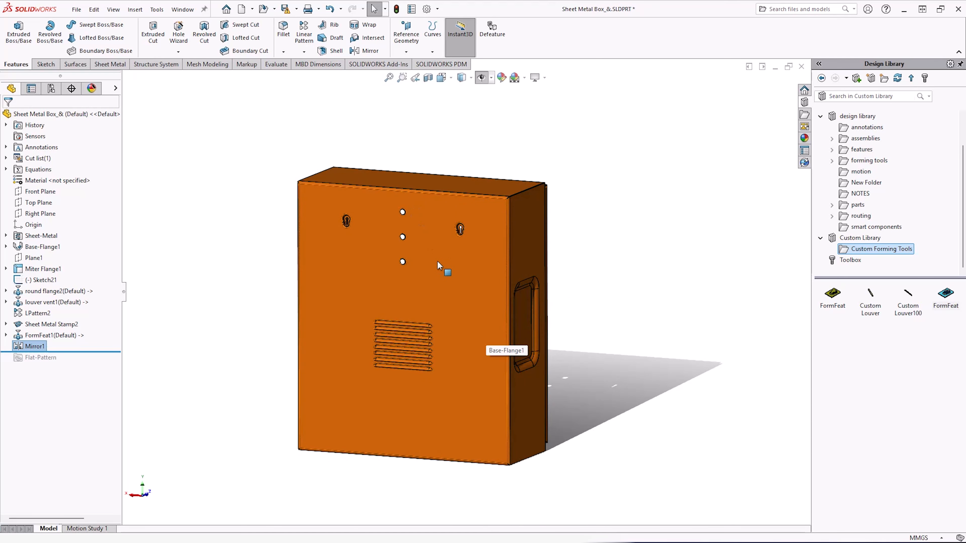
pyautogui.scroll(-2, 439, 266)
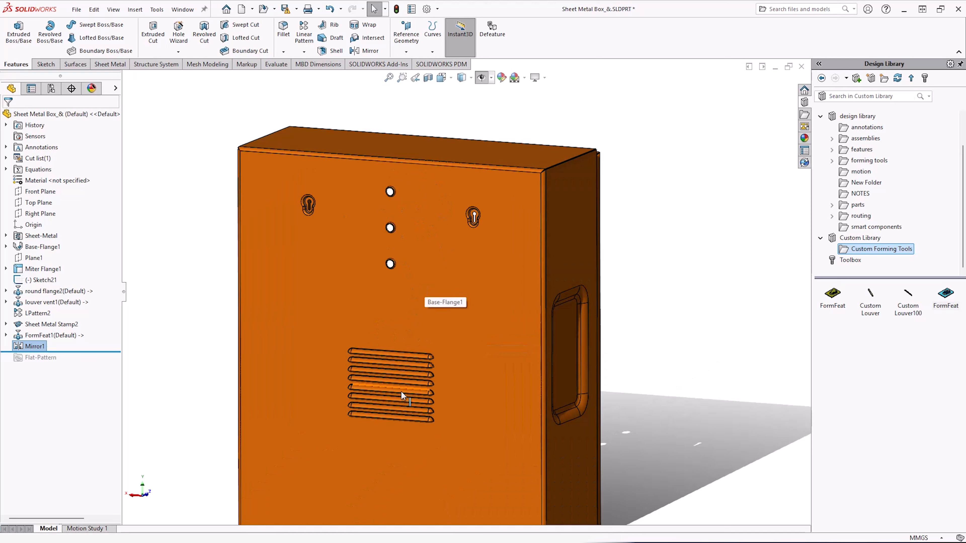
pyautogui.scroll(2, 599, 401)
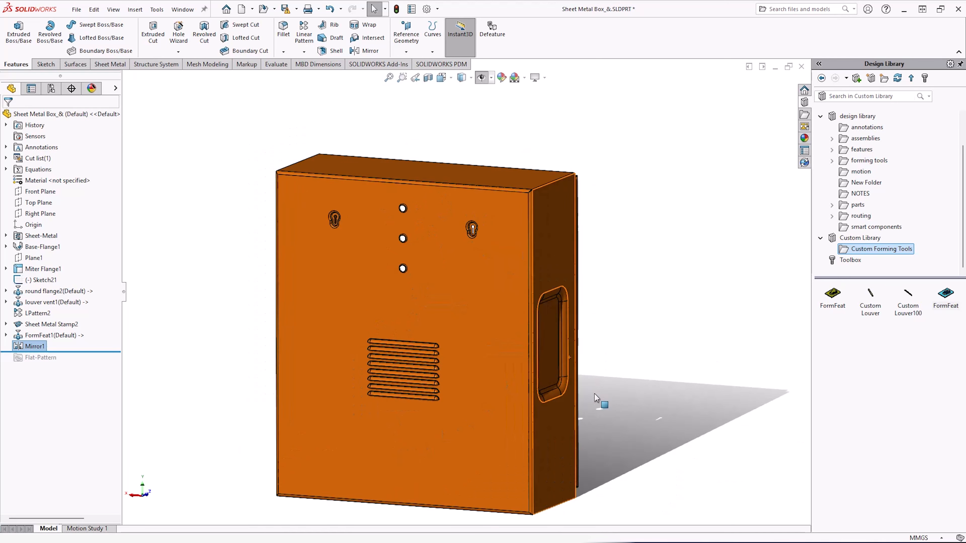
pyautogui.moveTo(599, 401); pyautogui.dragTo(520, 343, button='middle')
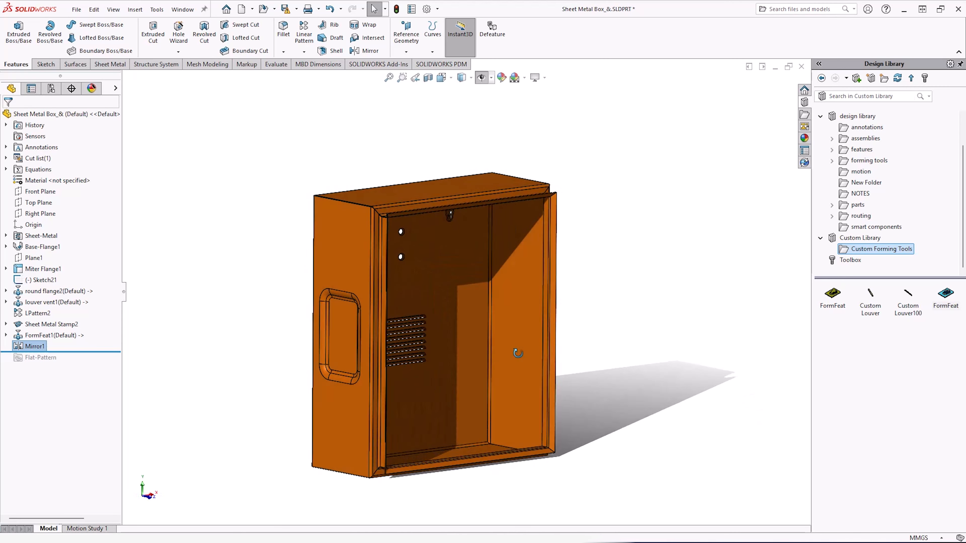